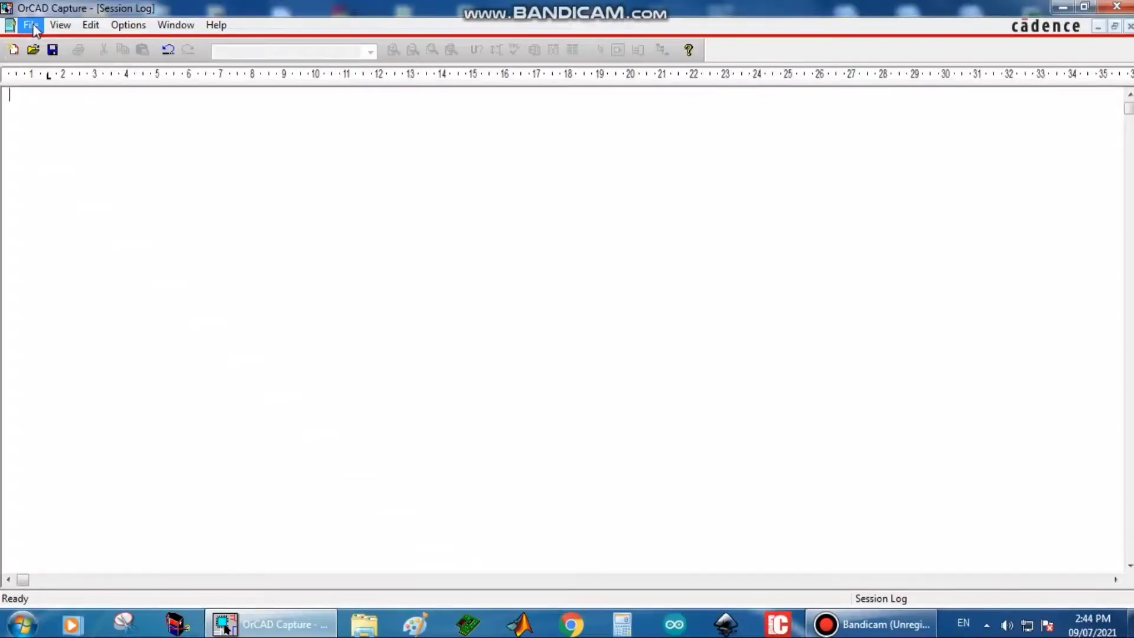
Create a blank Analog or Mixed A/D project named clipper
{"action": "left_click", "coordinate": [33, 27]}
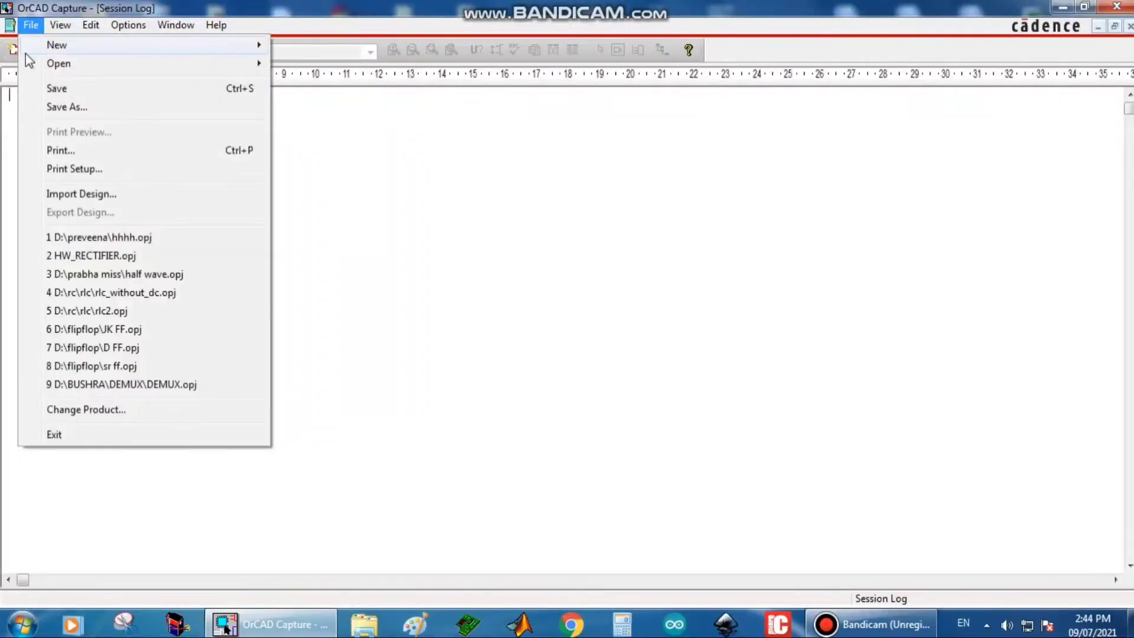
{"action": "mouse_move", "coordinate": [42, 46]}
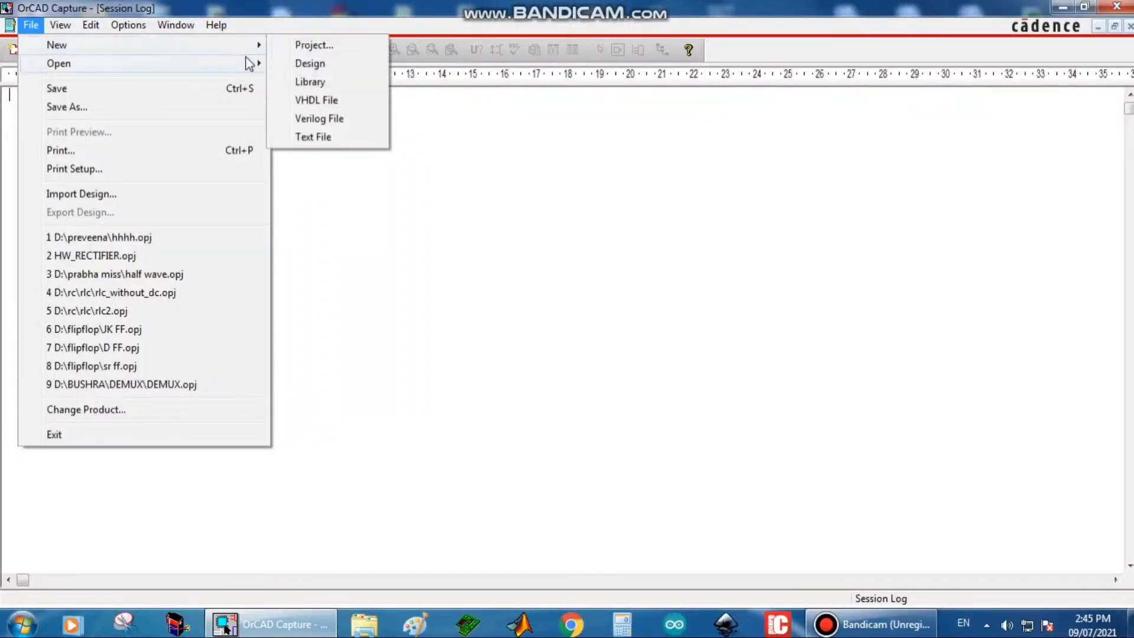
{"action": "left_click", "coordinate": [339, 47]}
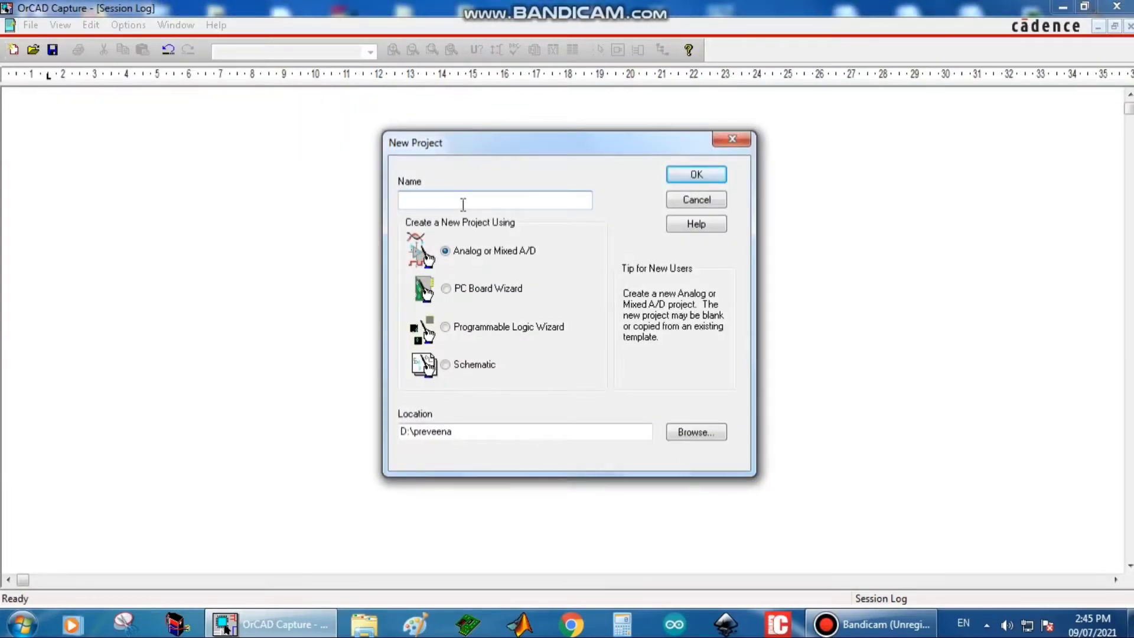
{"action": "type", "text": "clipper"}
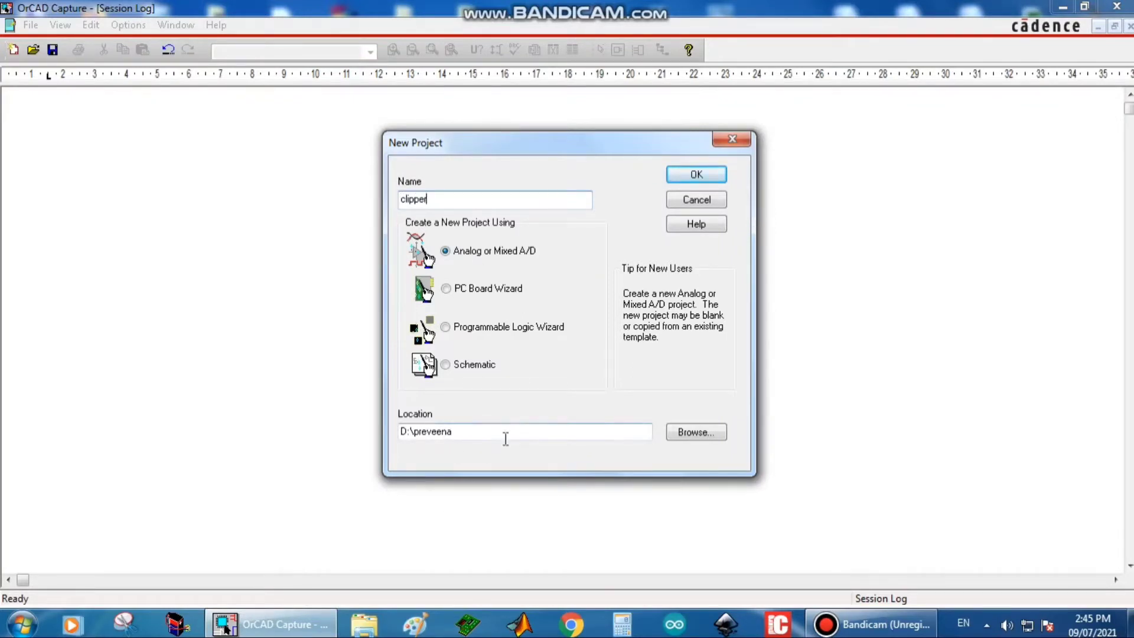
{"action": "left_click", "coordinate": [697, 175]}
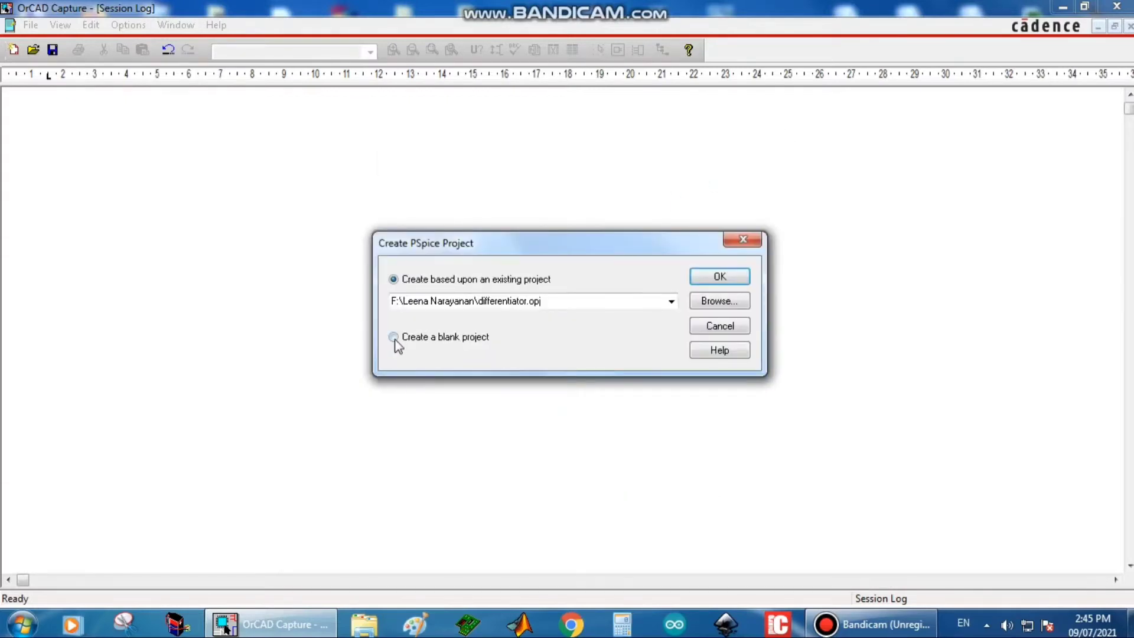
{"action": "left_click", "coordinate": [394, 339]}
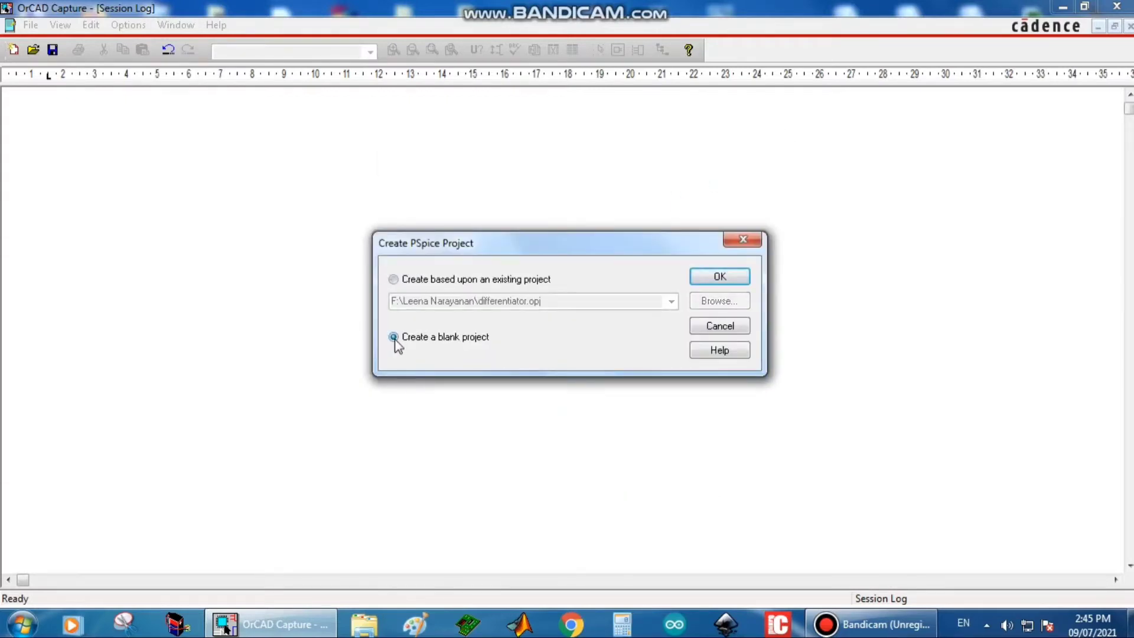
{"action": "left_click", "coordinate": [716, 279]}
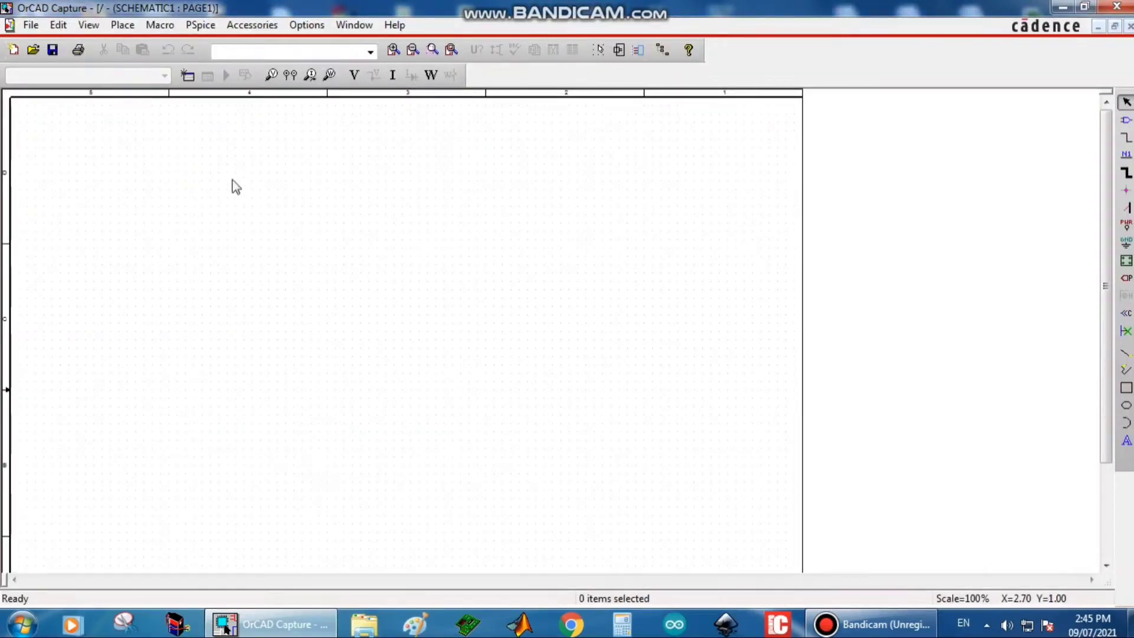
Find the VSIN part in source.olb and place one sine voltage source on the schematic page
{"action": "key", "text": "p"}
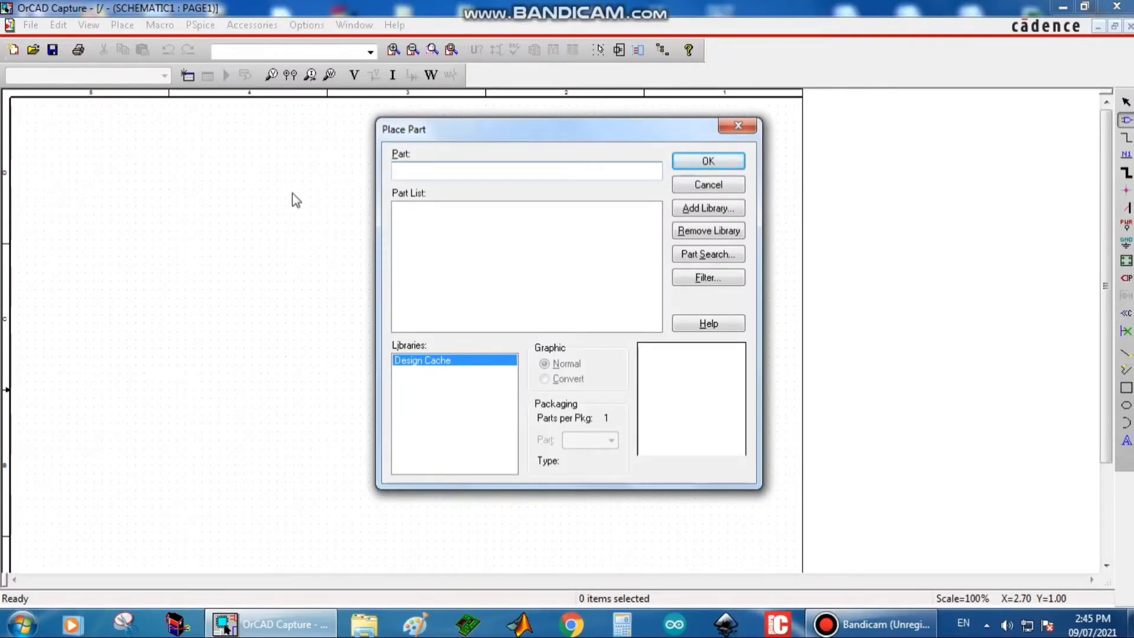
{"action": "type", "text": "vsin"}
{"action": "left_click", "coordinate": [703, 256]}
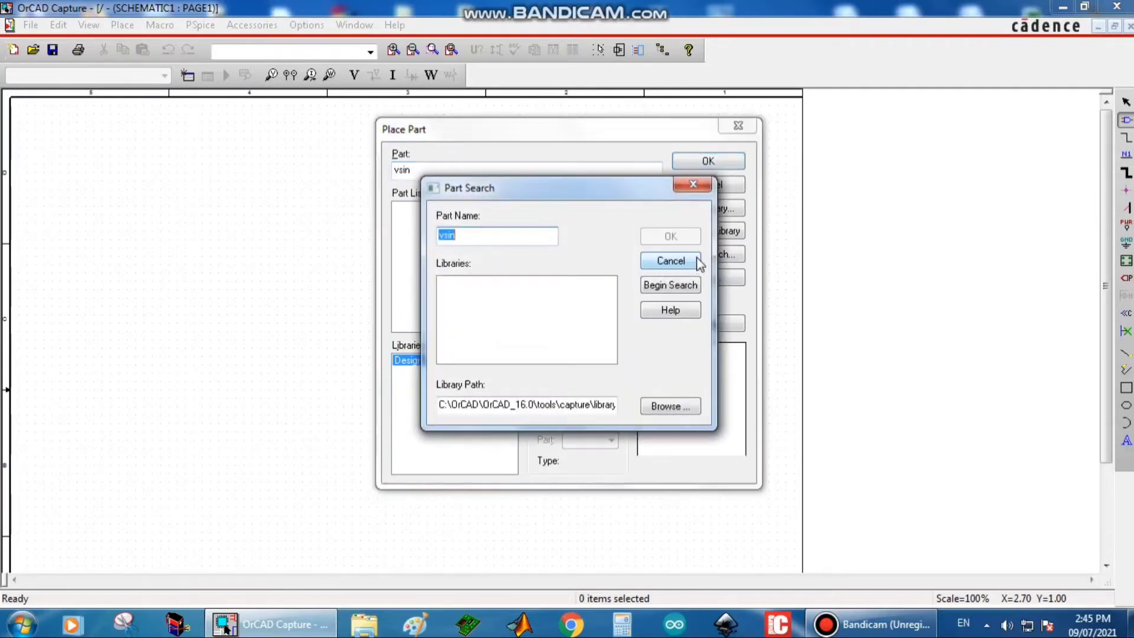
{"action": "left_click", "coordinate": [676, 285]}
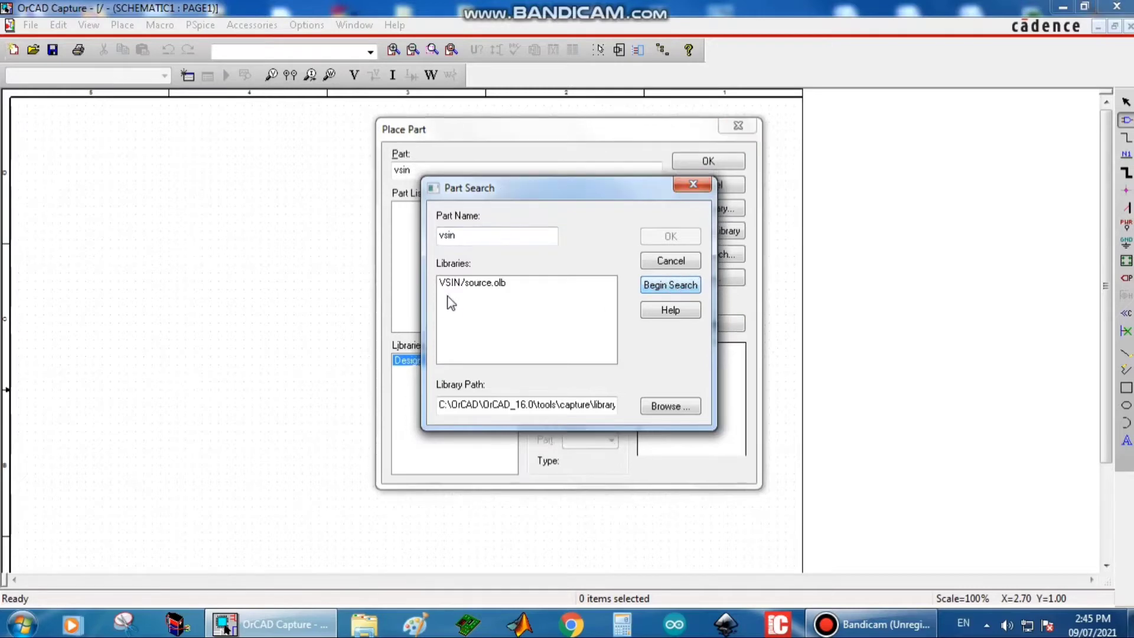
{"action": "left_click", "coordinate": [467, 283]}
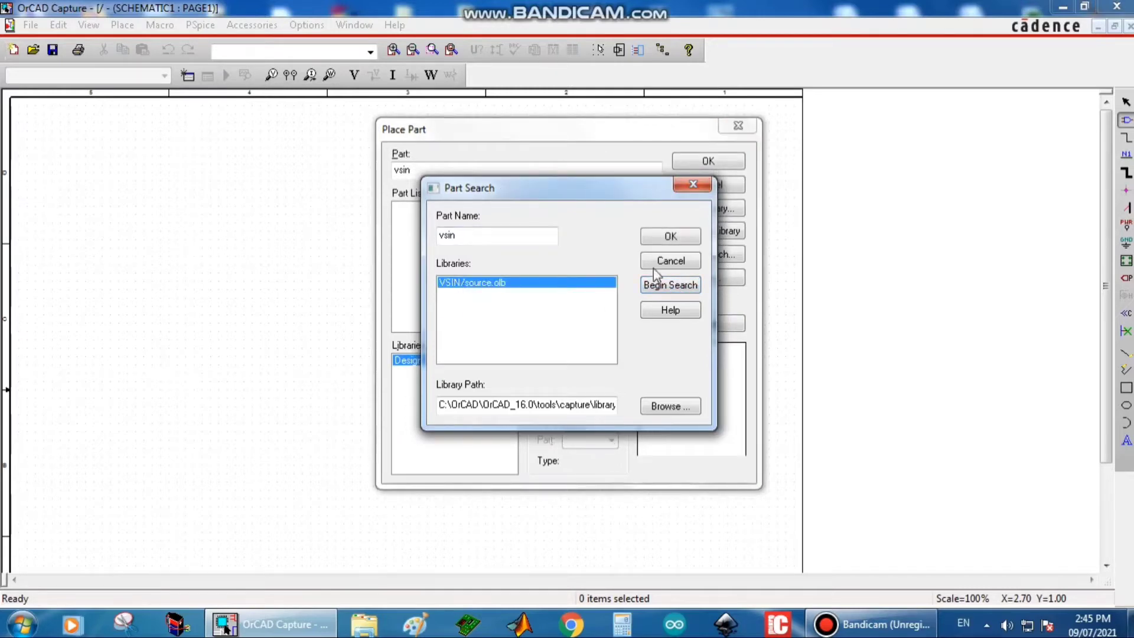
{"action": "left_click", "coordinate": [672, 239]}
{"action": "left_click", "coordinate": [709, 165]}
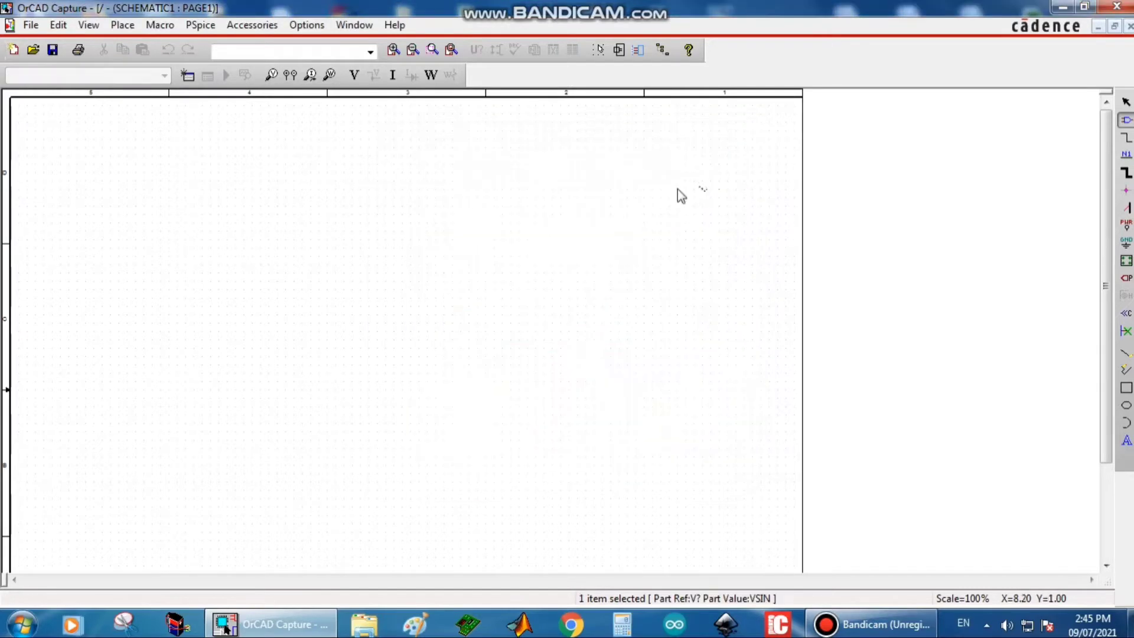
{"action": "left_click", "coordinate": [213, 260]}
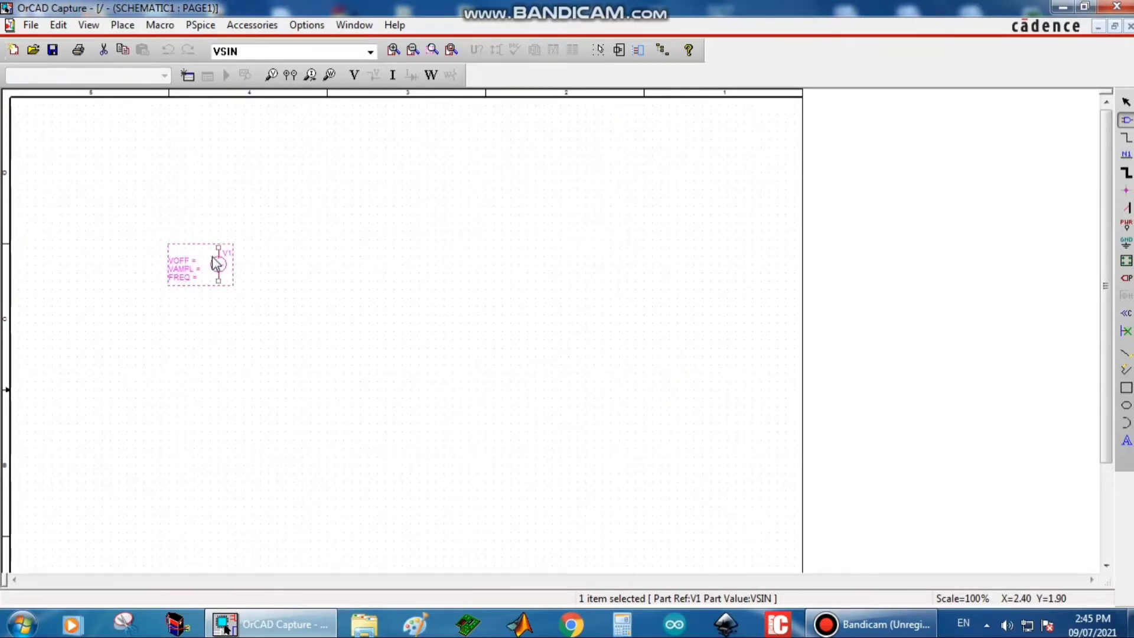
{"action": "key", "text": "Escape"}
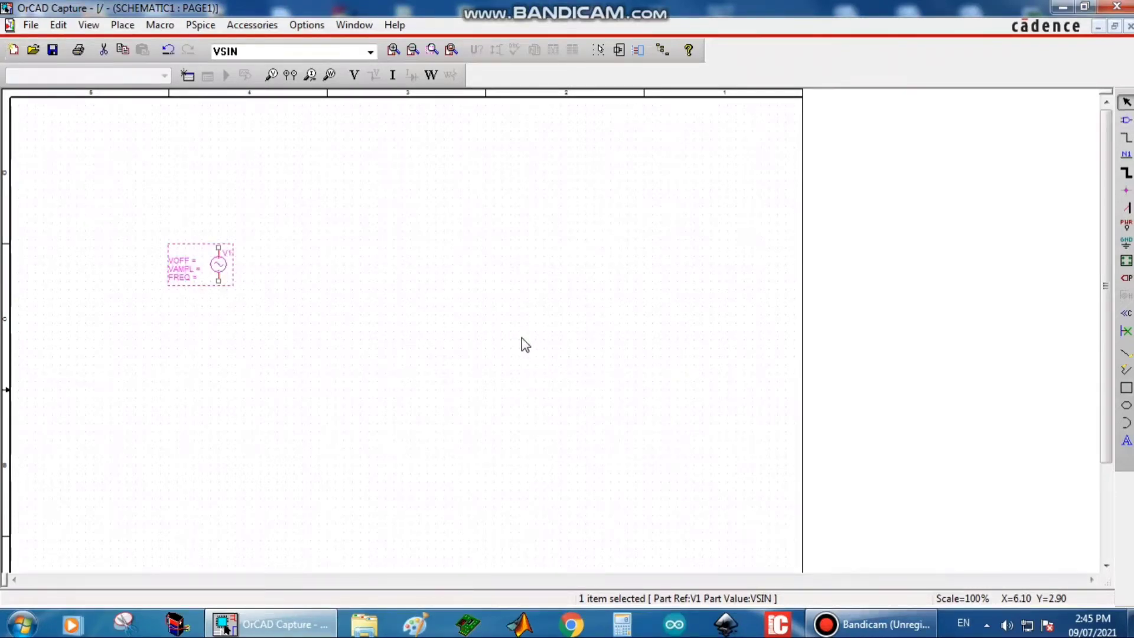
Find resistor R in analog.olb and place it horizontally to the right of the voltage source, level with its upper pin
{"action": "type", "text": "p"}
{"action": "type", "text": "r"}
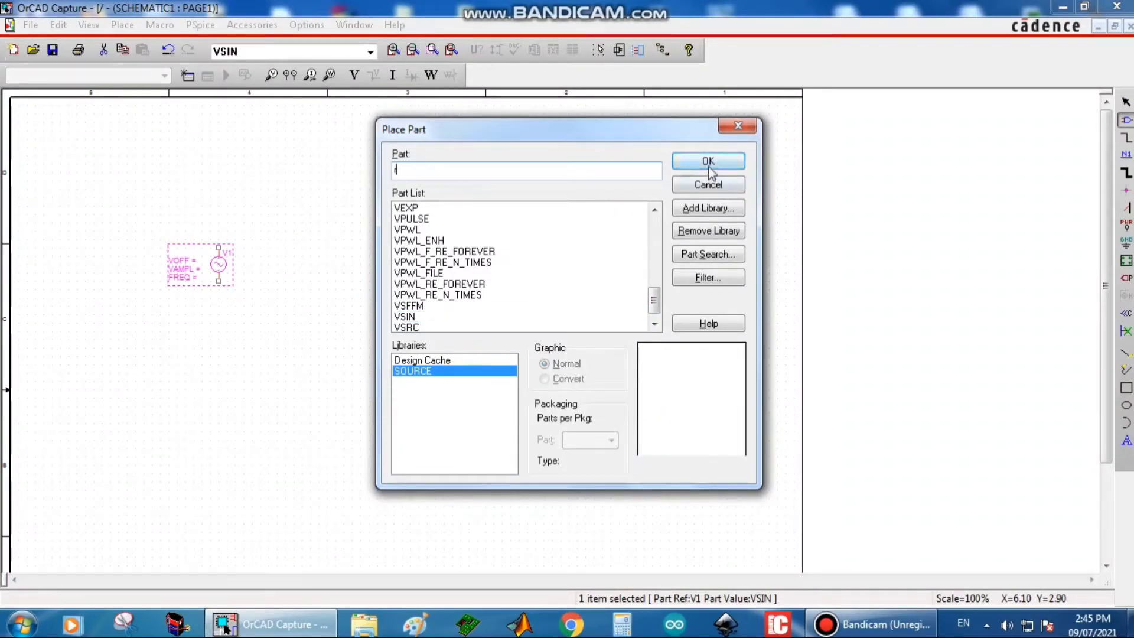
{"action": "left_click", "coordinate": [702, 258]}
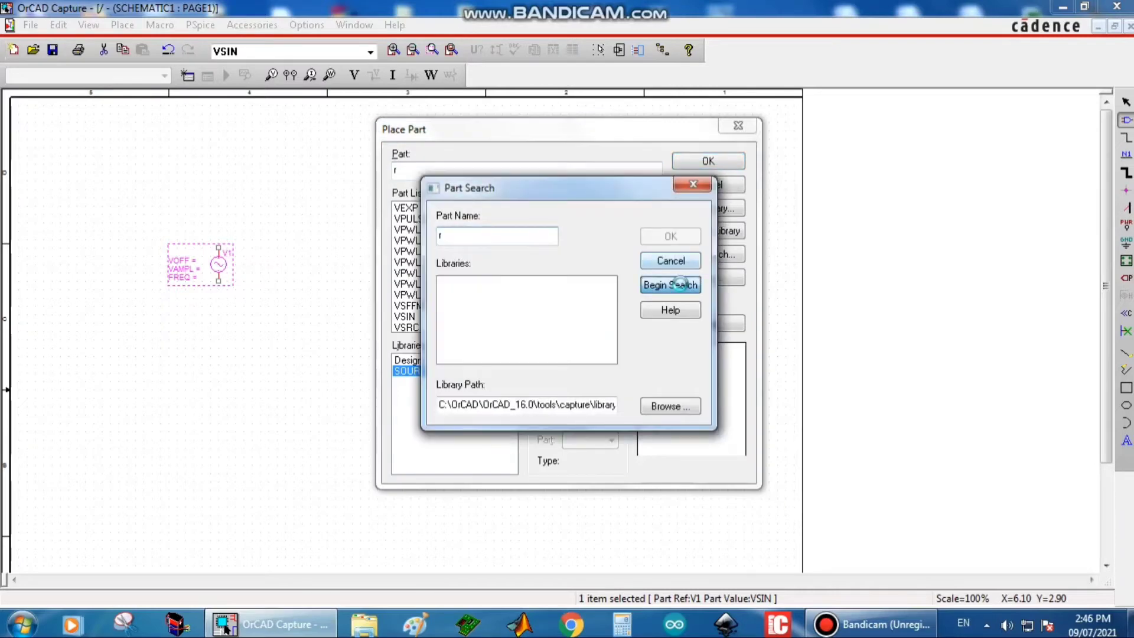
{"action": "left_click", "coordinate": [681, 284]}
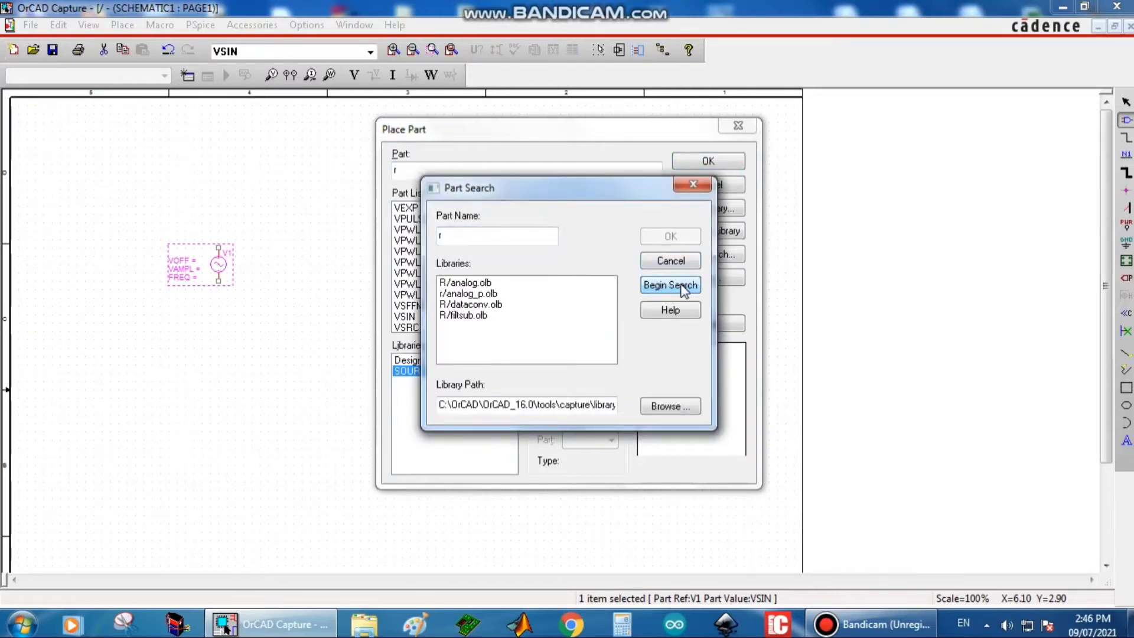
{"action": "left_click", "coordinate": [488, 283]}
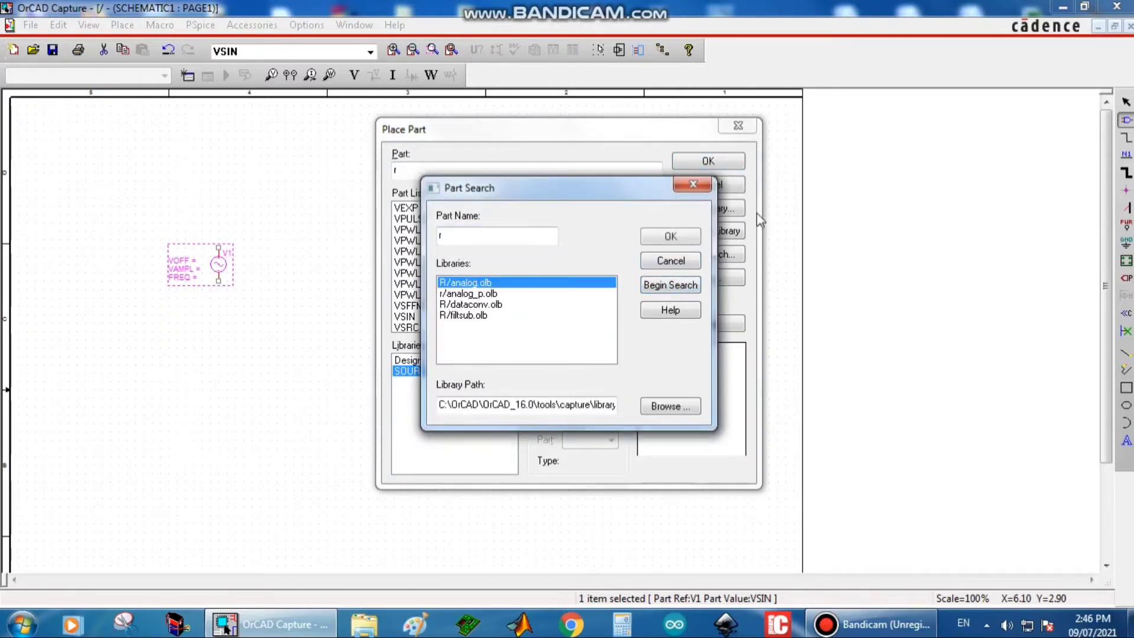
{"action": "left_click", "coordinate": [687, 236]}
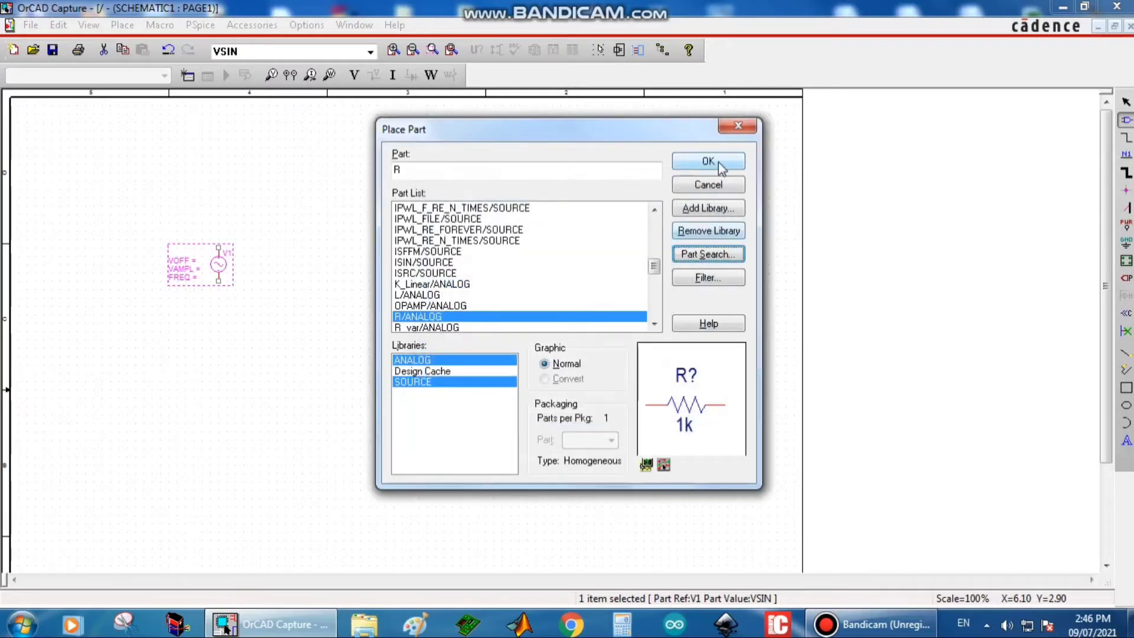
{"action": "left_click", "coordinate": [718, 162]}
{"action": "key", "text": "r"}
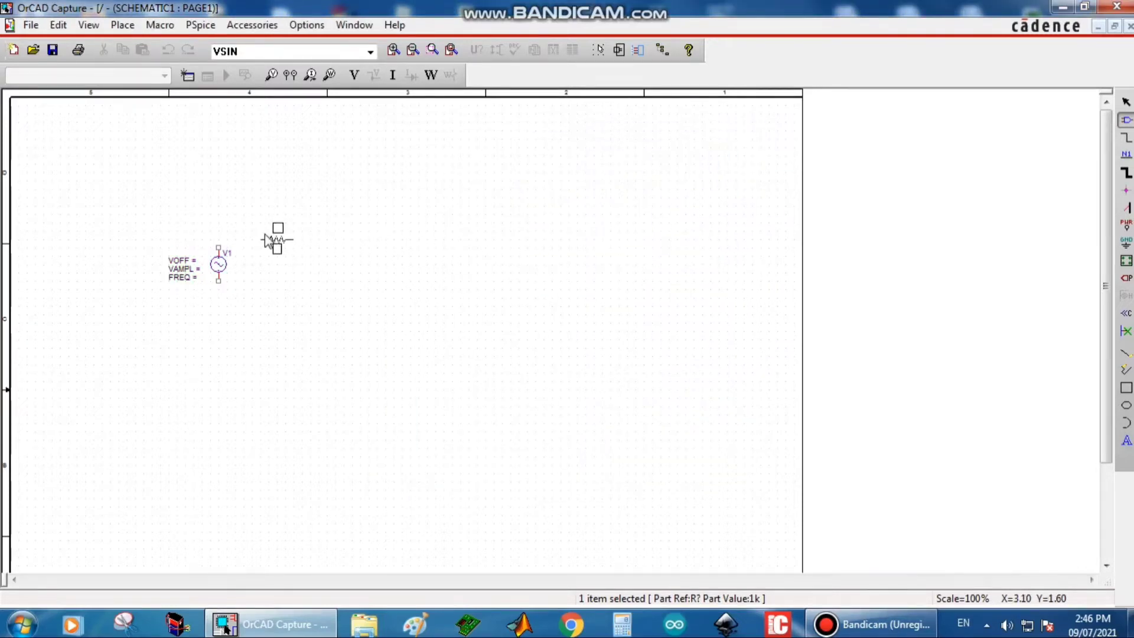
{"action": "left_click", "coordinate": [272, 247]}
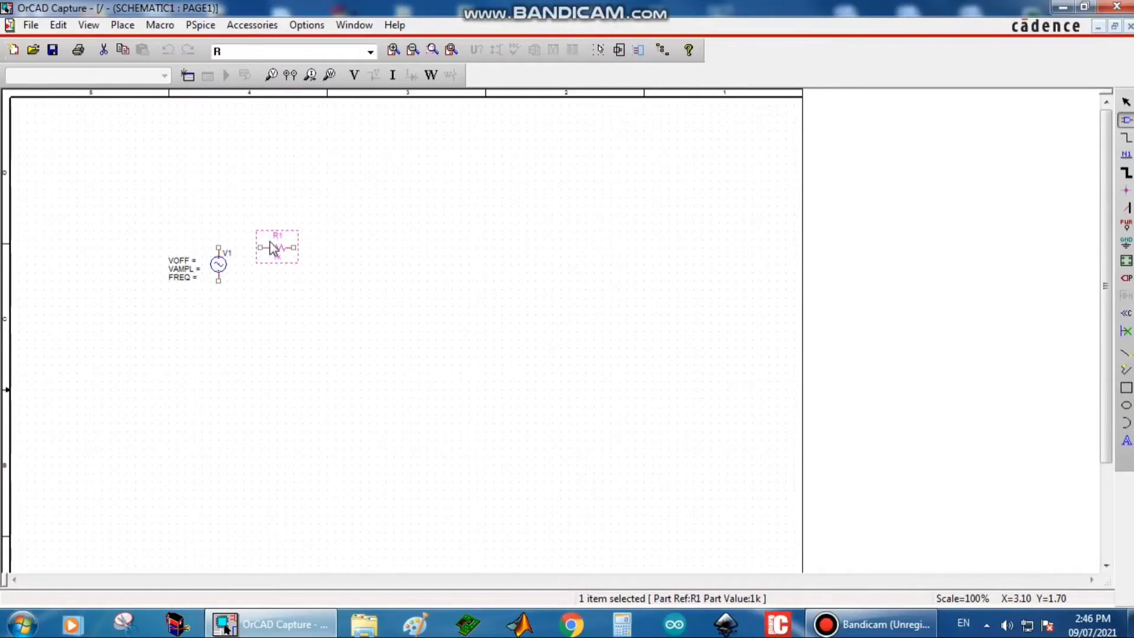
Find the D1N4007 diode in diode.olb and place it vertically, pointing up, to the right of the resistor
{"action": "key", "text": "p"}
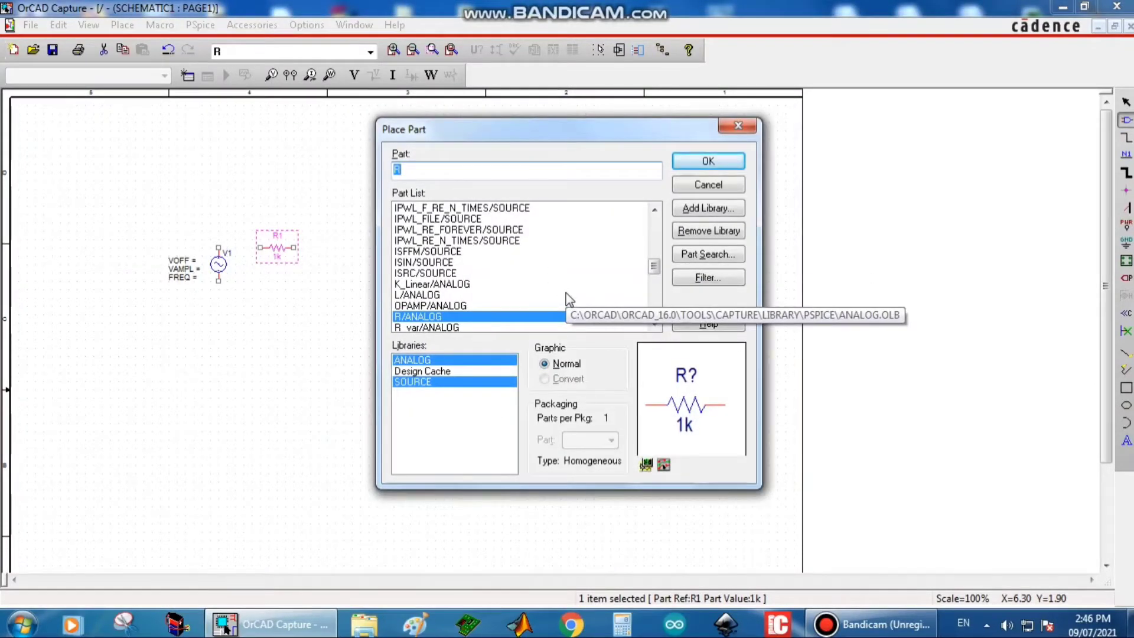
{"action": "type", "text": "d"}
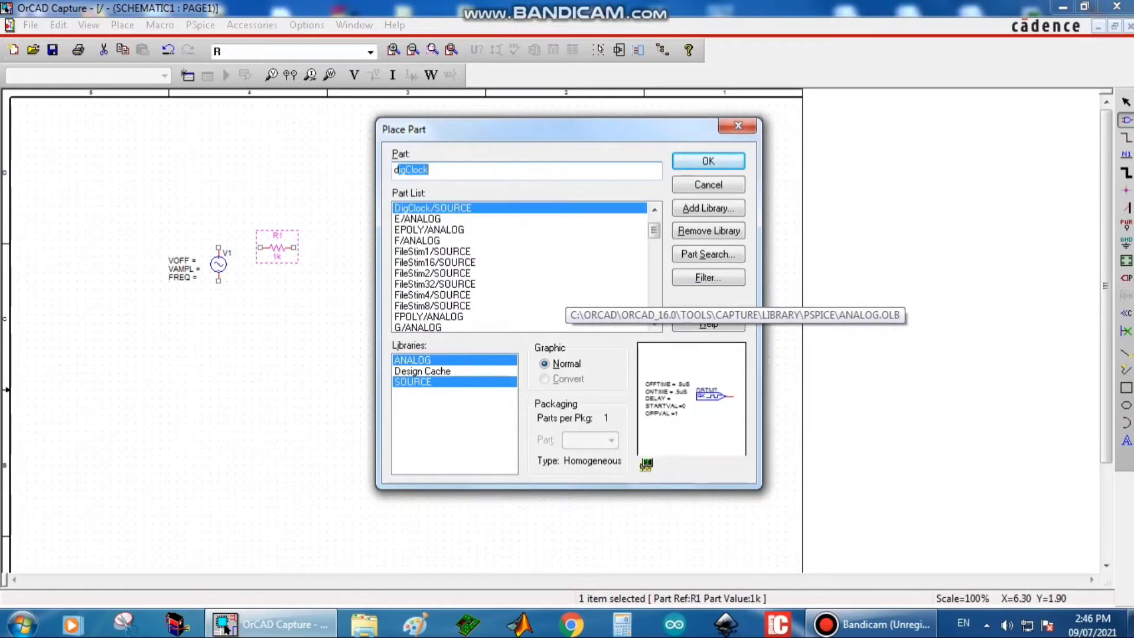
{"action": "type", "text": "1n"}
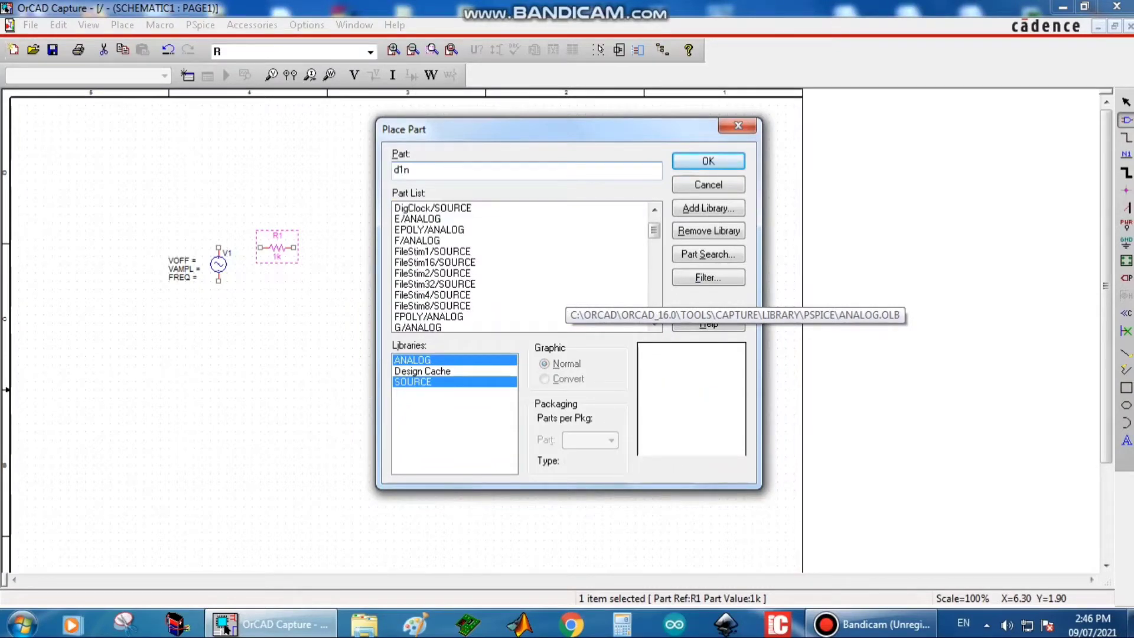
{"action": "type", "text": "4007"}
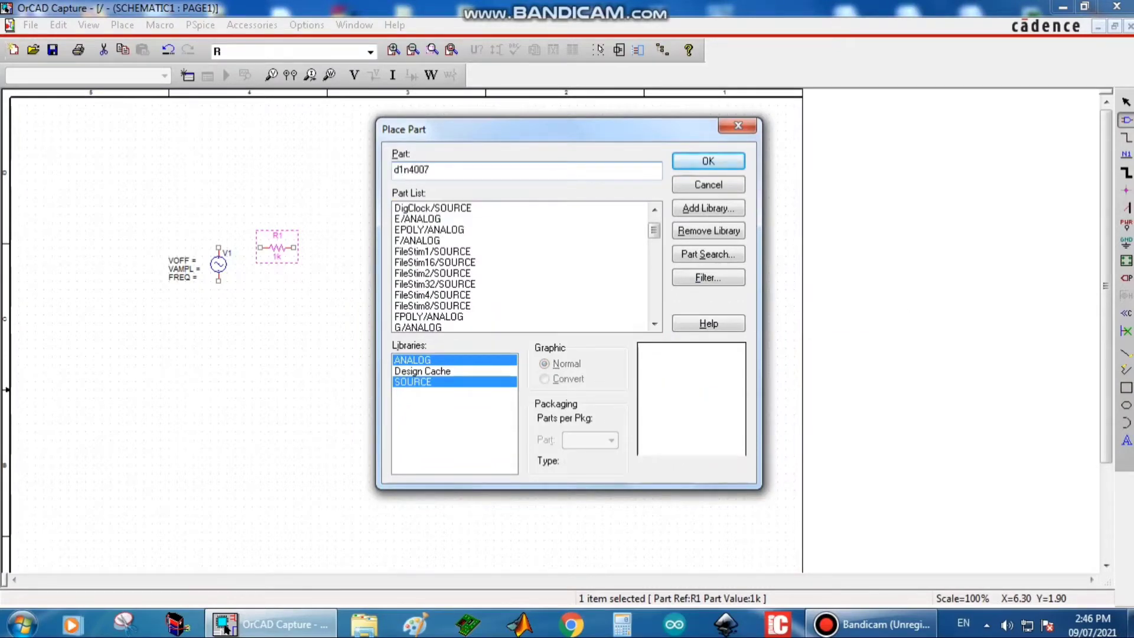
{"action": "left_click", "coordinate": [700, 256]}
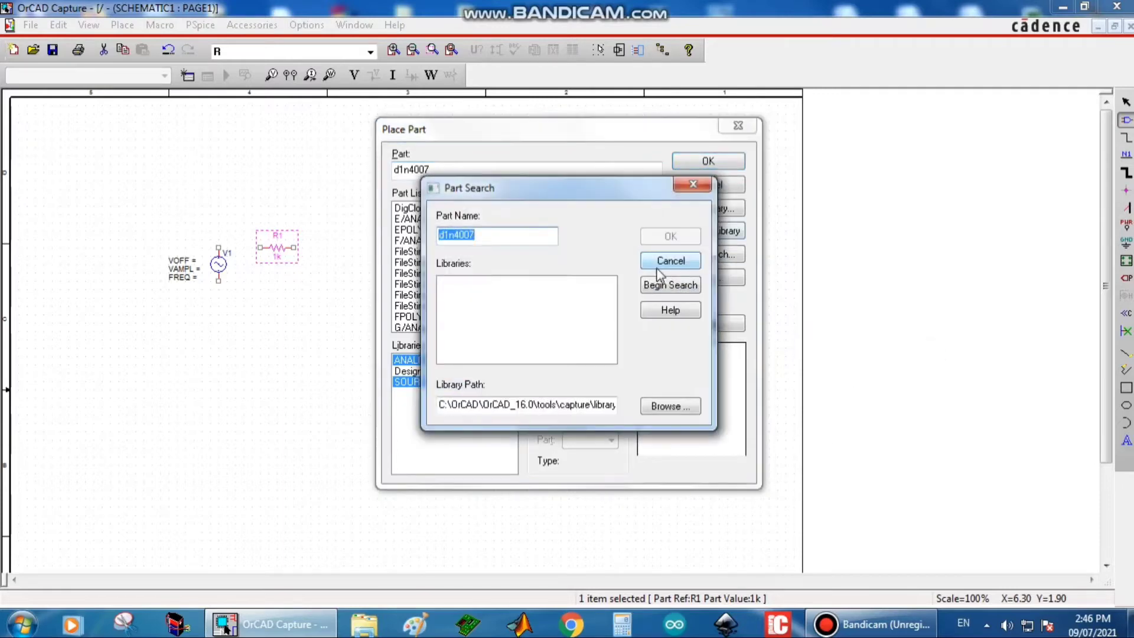
{"action": "left_click", "coordinate": [658, 281]}
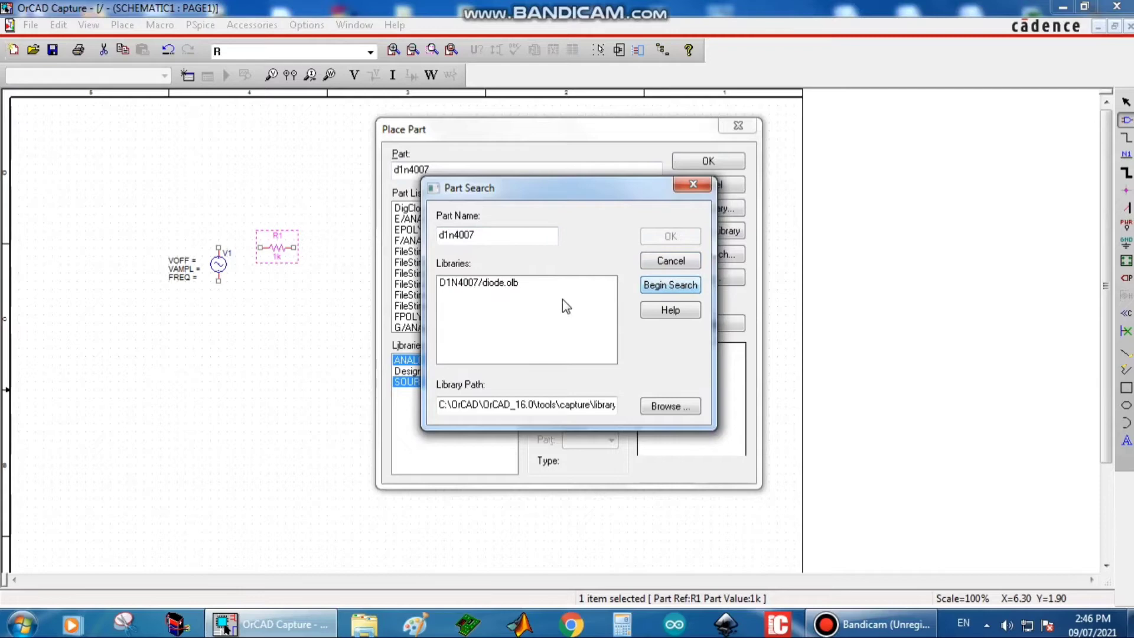
{"action": "left_click", "coordinate": [523, 283]}
{"action": "left_click", "coordinate": [670, 238]}
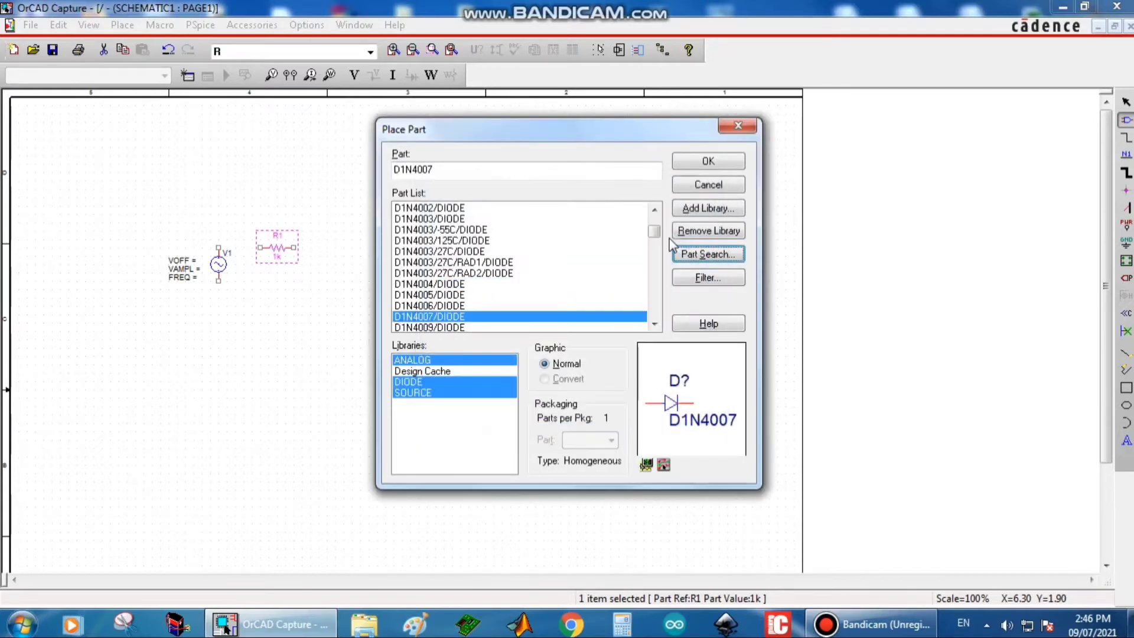
{"action": "left_click", "coordinate": [706, 157]}
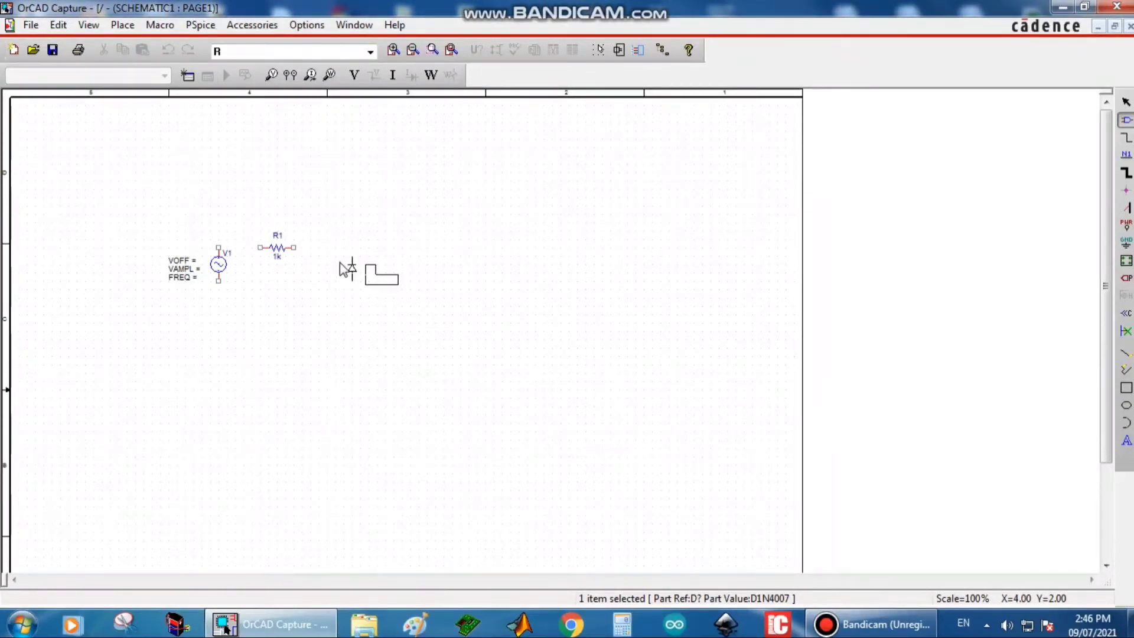
{"action": "left_click", "coordinate": [339, 262]}
{"action": "key", "text": "Escape"}
{"action": "key", "text": "Escape"}
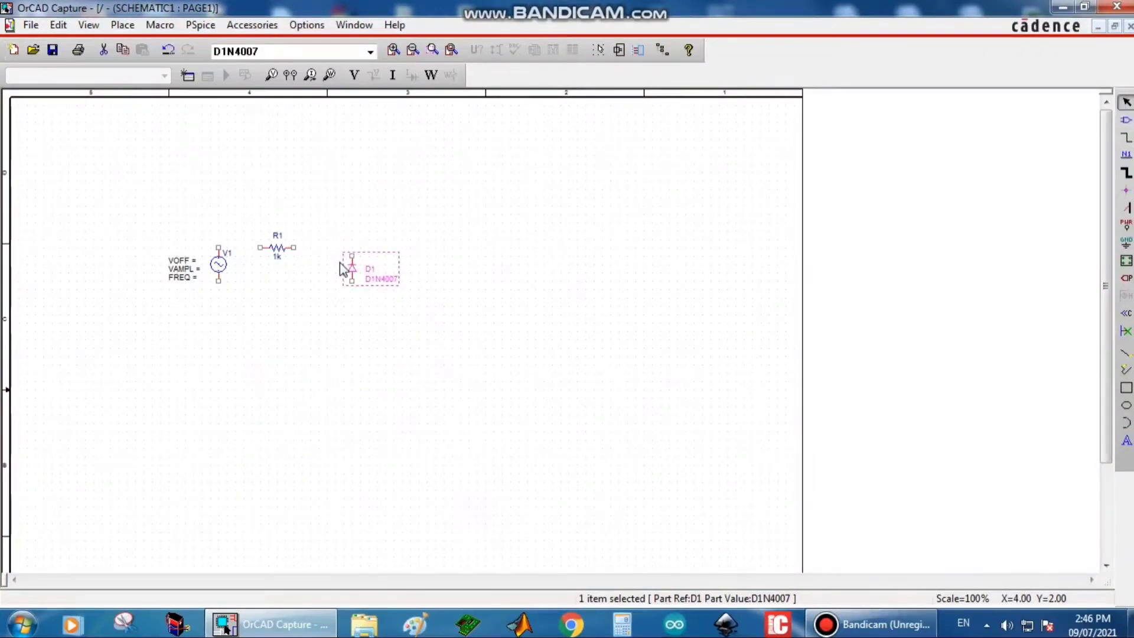
Wire the source's upper pin through the resistor to the diode's upper pin, and join the lower pins of source and diode
{"action": "key", "text": "w"}
{"action": "left_click", "coordinate": [219, 247]}
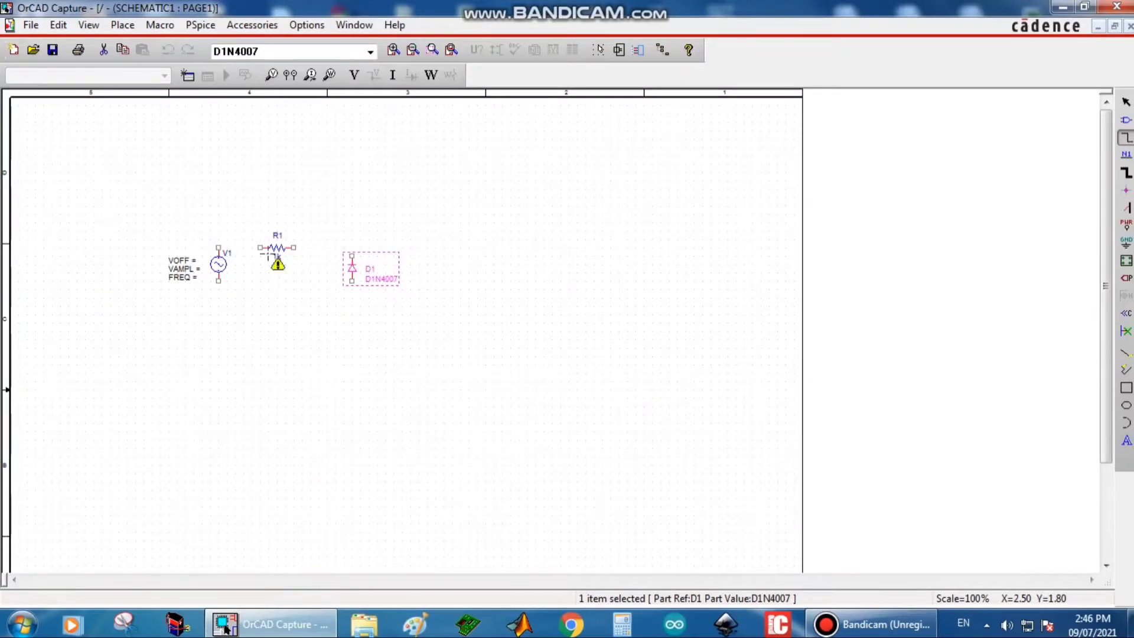
{"action": "left_click", "coordinate": [260, 247]}
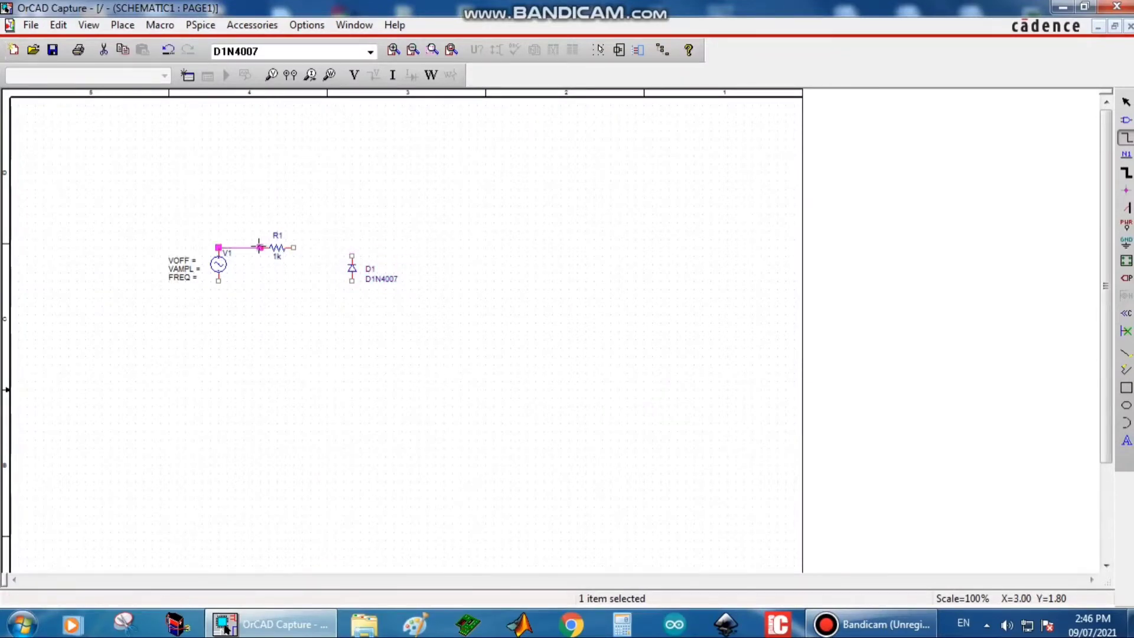
{"action": "left_click", "coordinate": [294, 247]}
{"action": "left_click", "coordinate": [352, 254]}
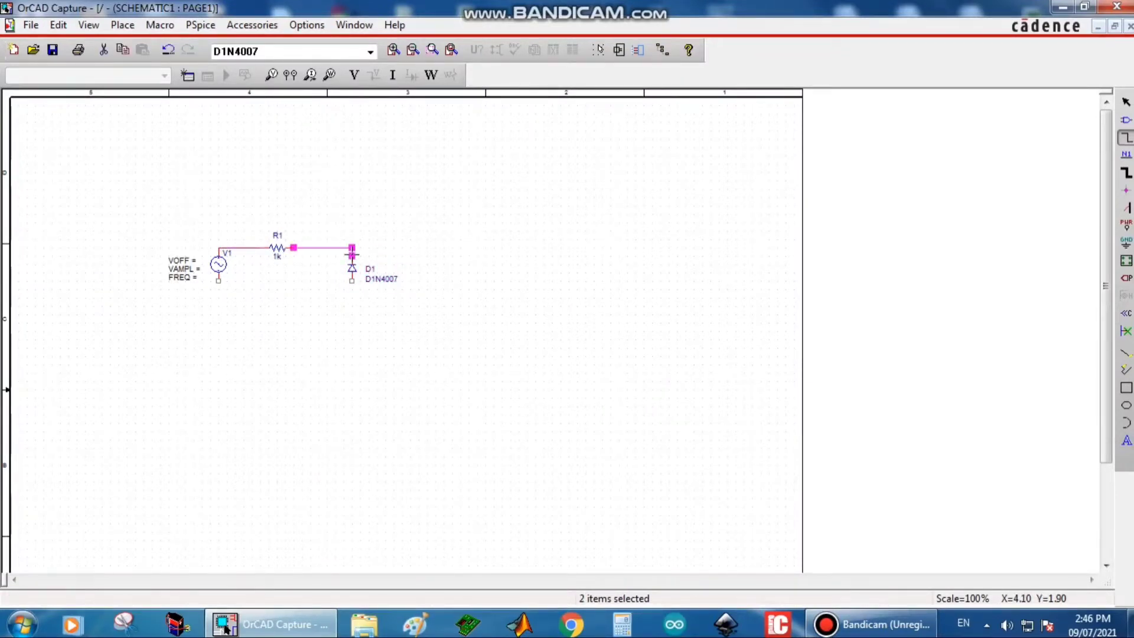
{"action": "left_click", "coordinate": [219, 281]}
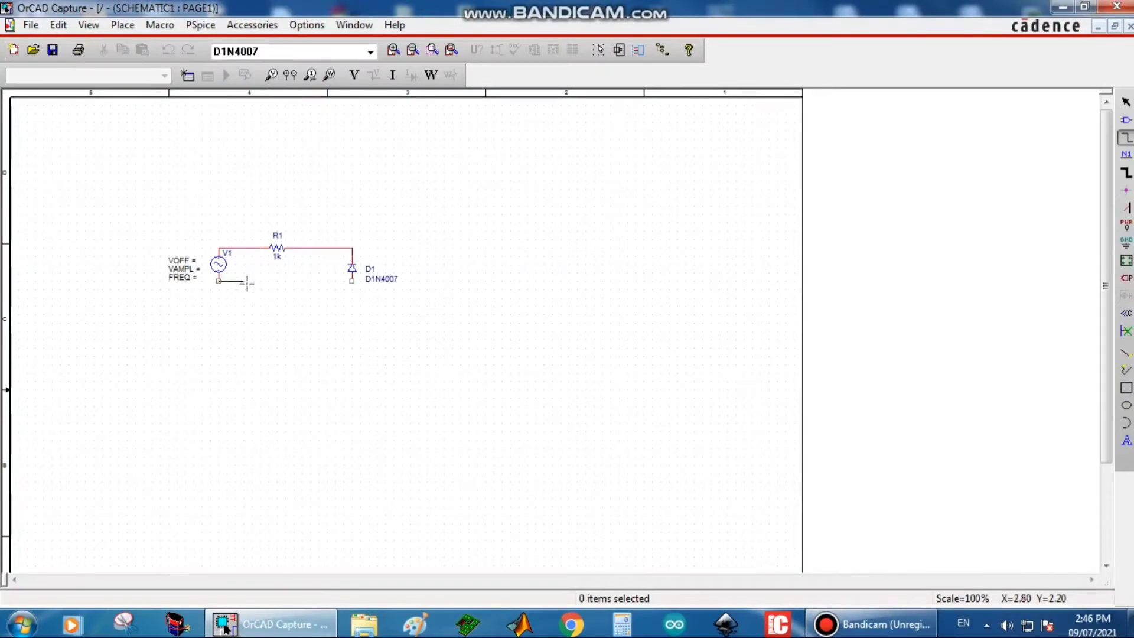
{"action": "left_click", "coordinate": [352, 281]}
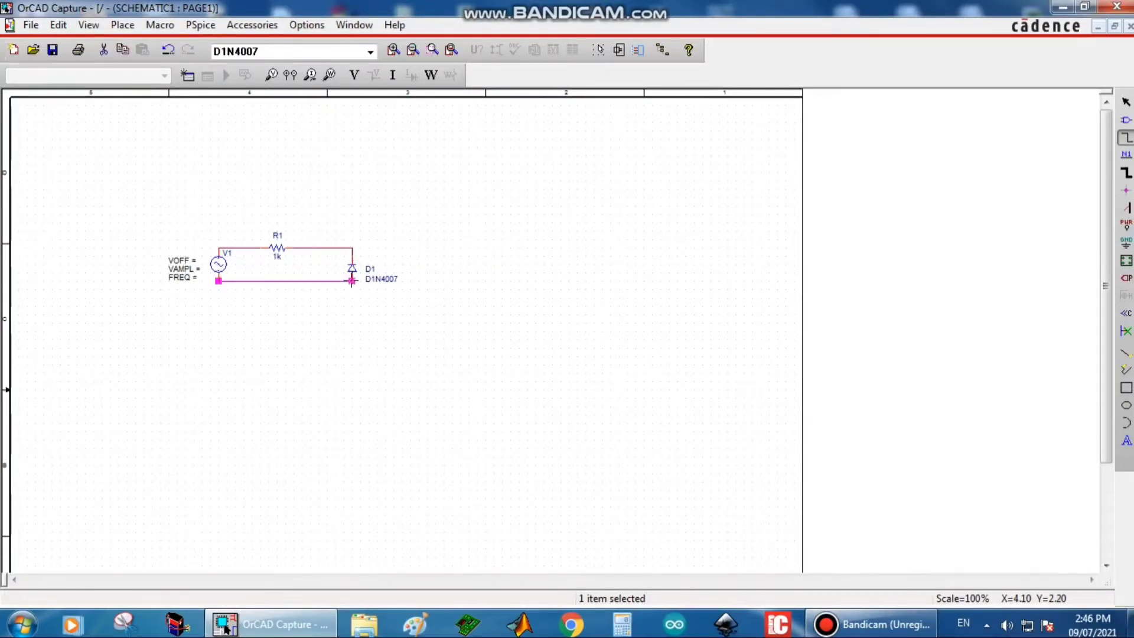
Place a 0/CAPSYM ground symbol on the bottom wire joining the source and the diode
{"action": "key", "text": "Escape"}
{"action": "left_click", "coordinate": [1126, 242]}
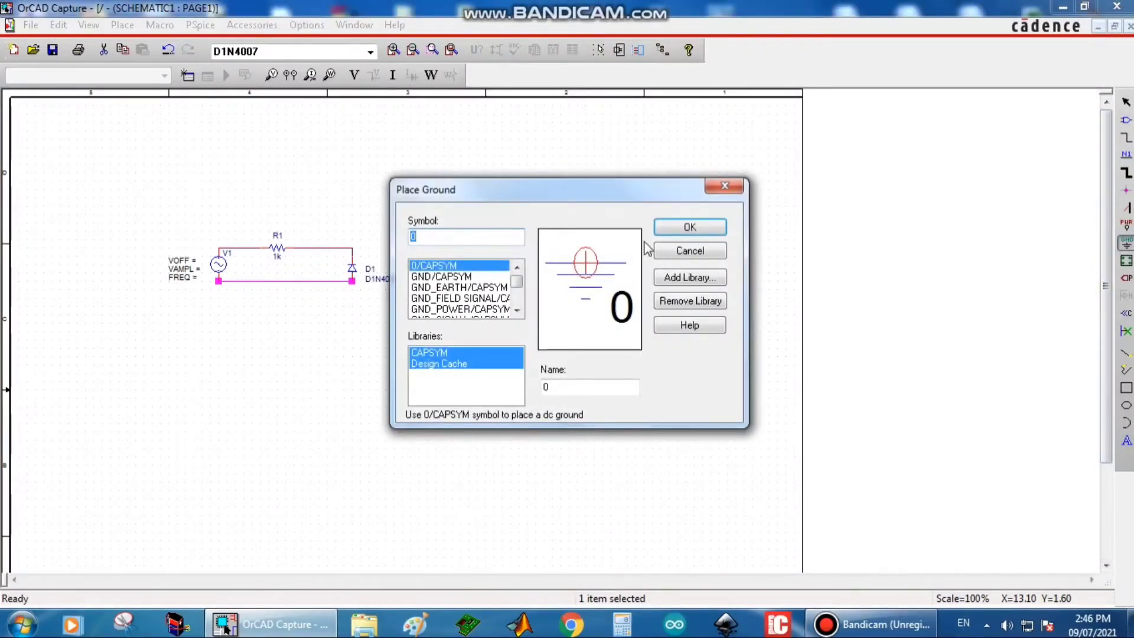
{"action": "left_click", "coordinate": [664, 232]}
{"action": "left_click", "coordinate": [278, 293]}
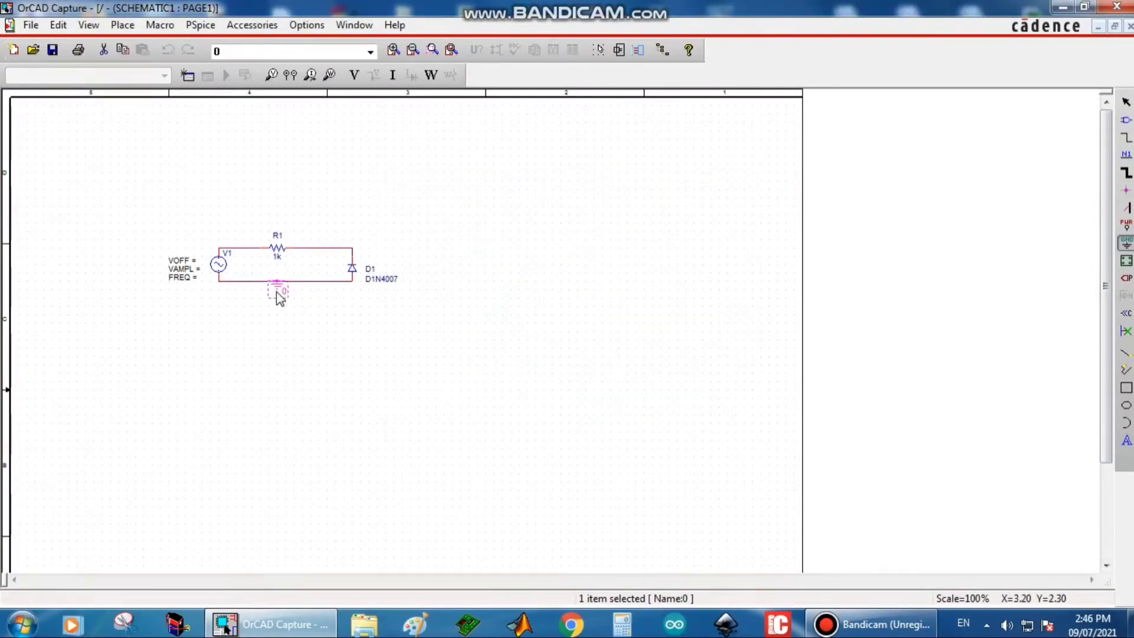
{"action": "key", "text": "Escape"}
Set the value of resistor R1 to 3.3k
{"action": "double_click", "coordinate": [278, 261]}
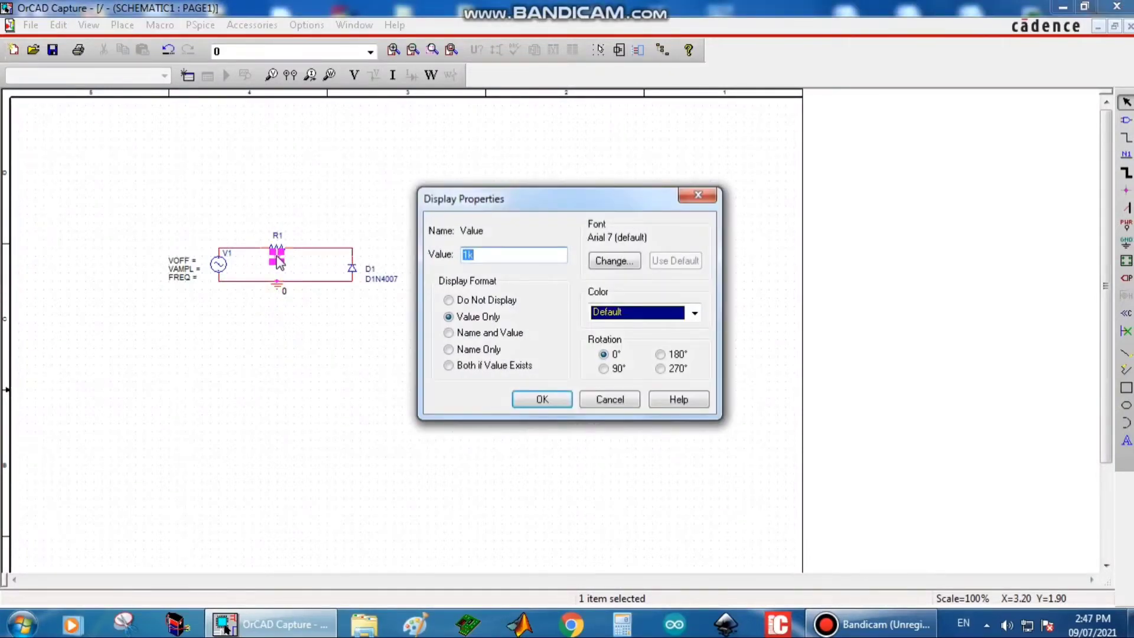
{"action": "type", "text": "3.3k"}
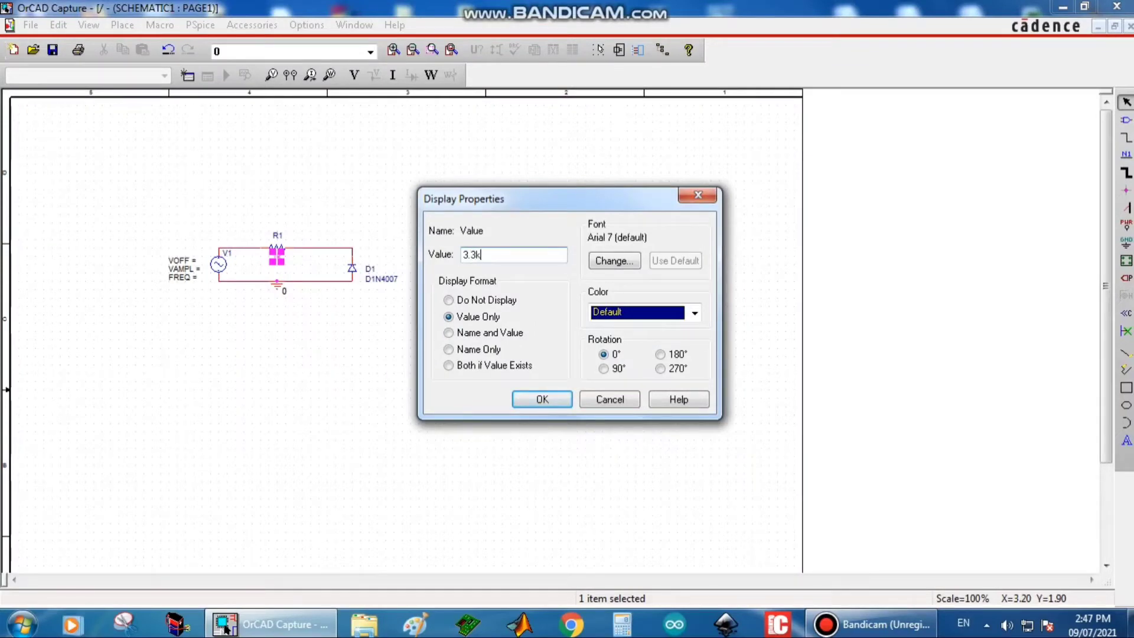
{"action": "left_click", "coordinate": [528, 401]}
{"action": "left_click", "coordinate": [265, 349]}
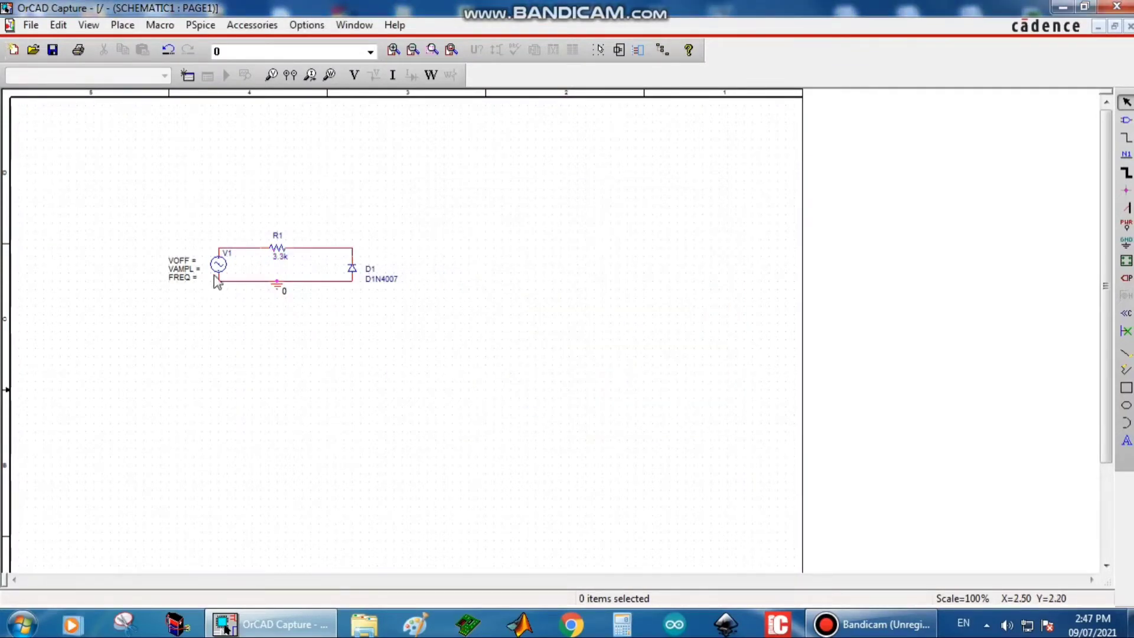
Set the sine source's offset VOFF to 0 and its amplitude VAMPL to 5
{"action": "double_click", "coordinate": [192, 266]}
{"action": "left_click", "coordinate": [467, 255]}
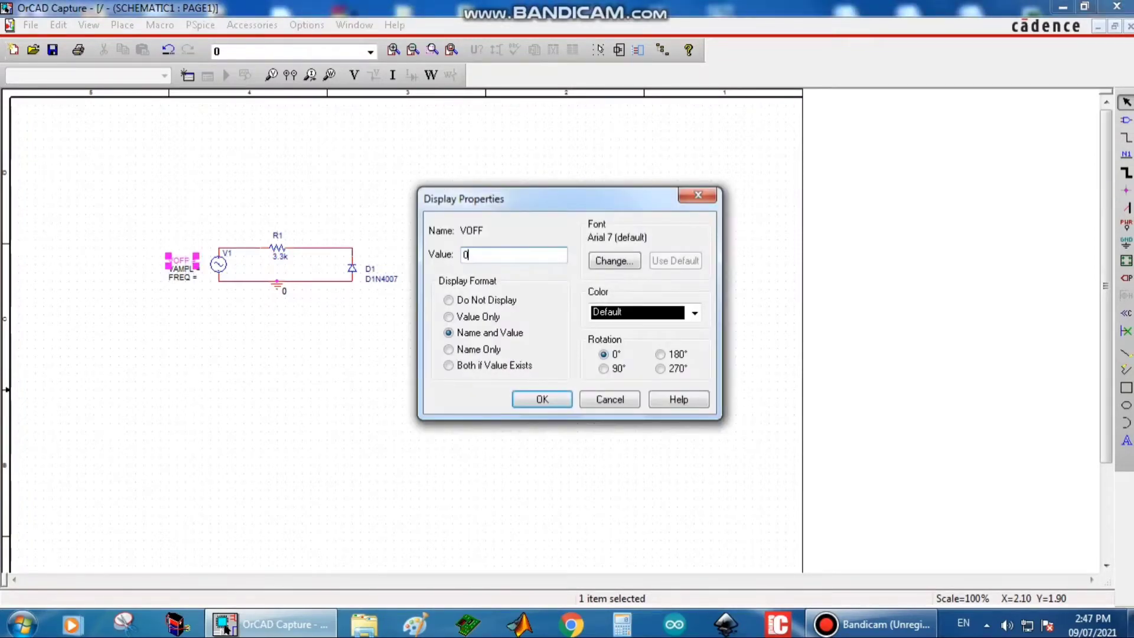
{"action": "key", "text": "Return"}
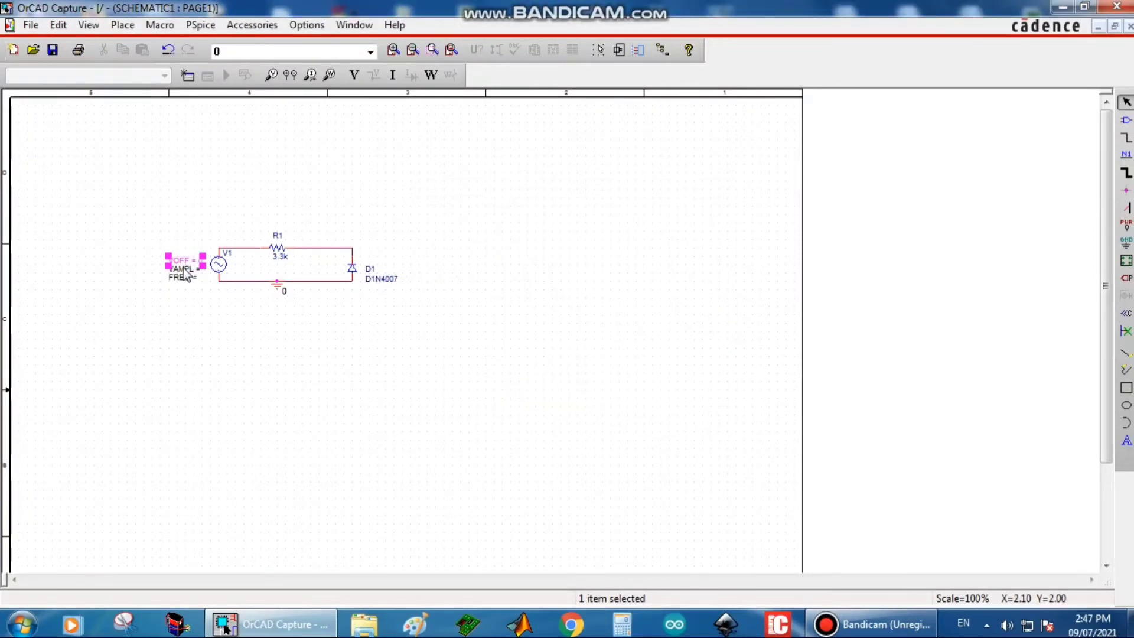
{"action": "double_click", "coordinate": [185, 272]}
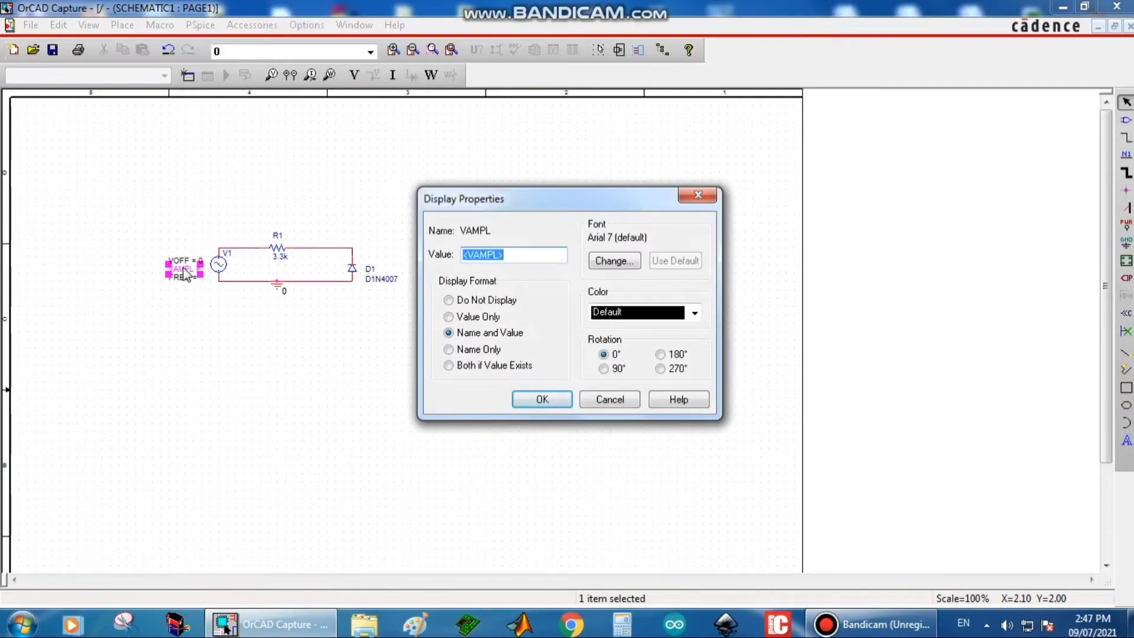
{"action": "type", "text": "5"}
{"action": "left_click", "coordinate": [520, 398]}
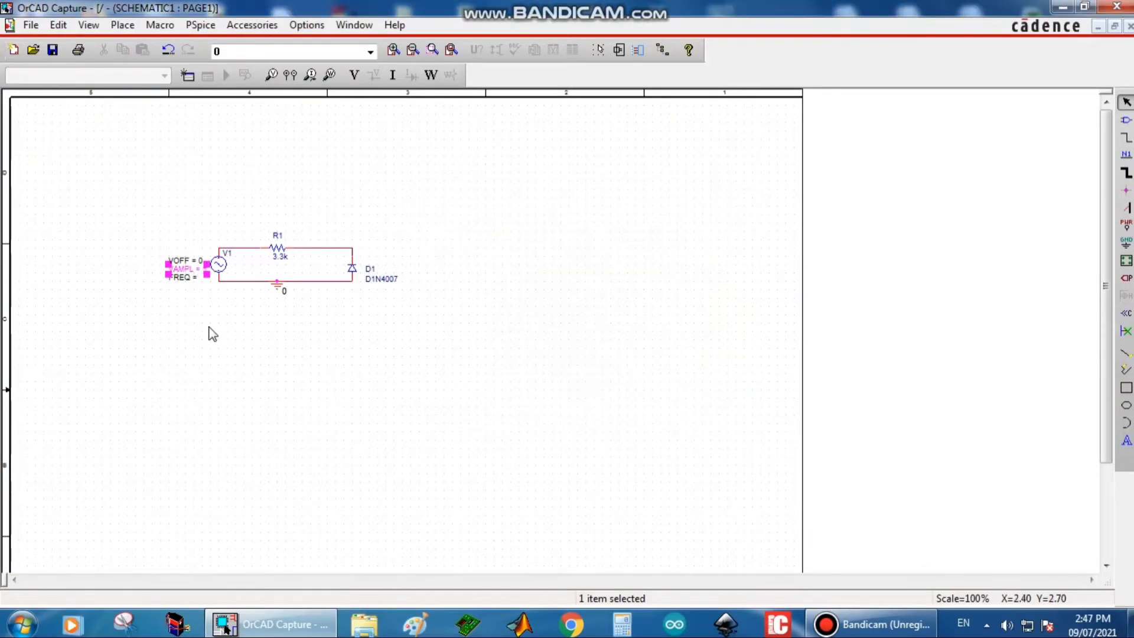
Set the sine source's frequency FREQ to 1000
{"action": "left_click", "coordinate": [177, 278]}
{"action": "double_click", "coordinate": [175, 279]}
{"action": "type", "text": "1000"}
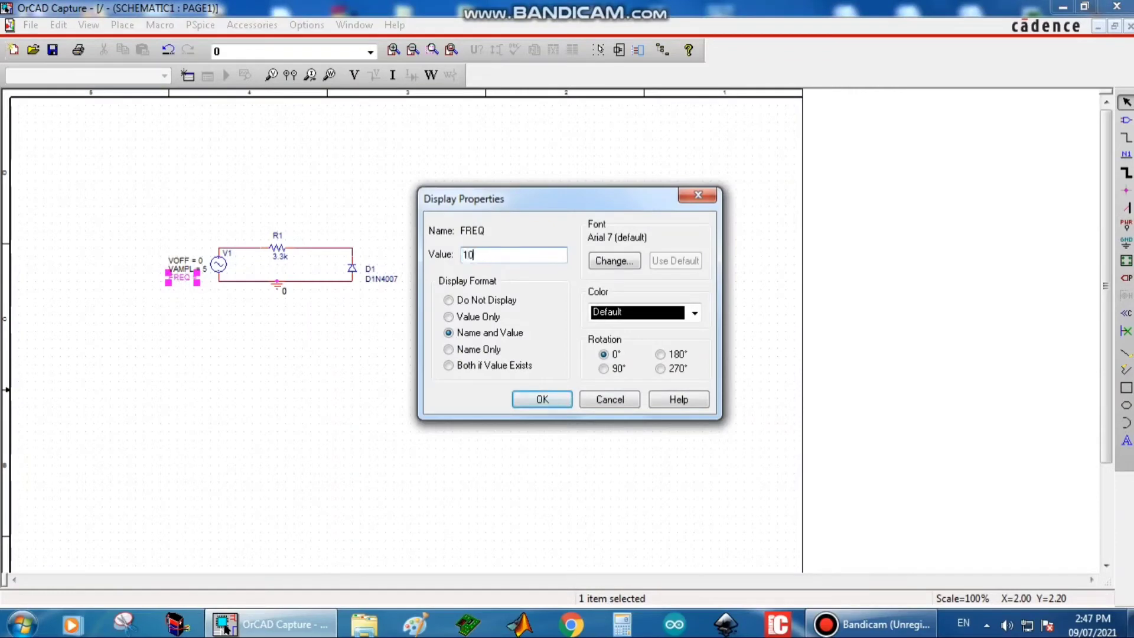
{"action": "left_click", "coordinate": [539, 399]}
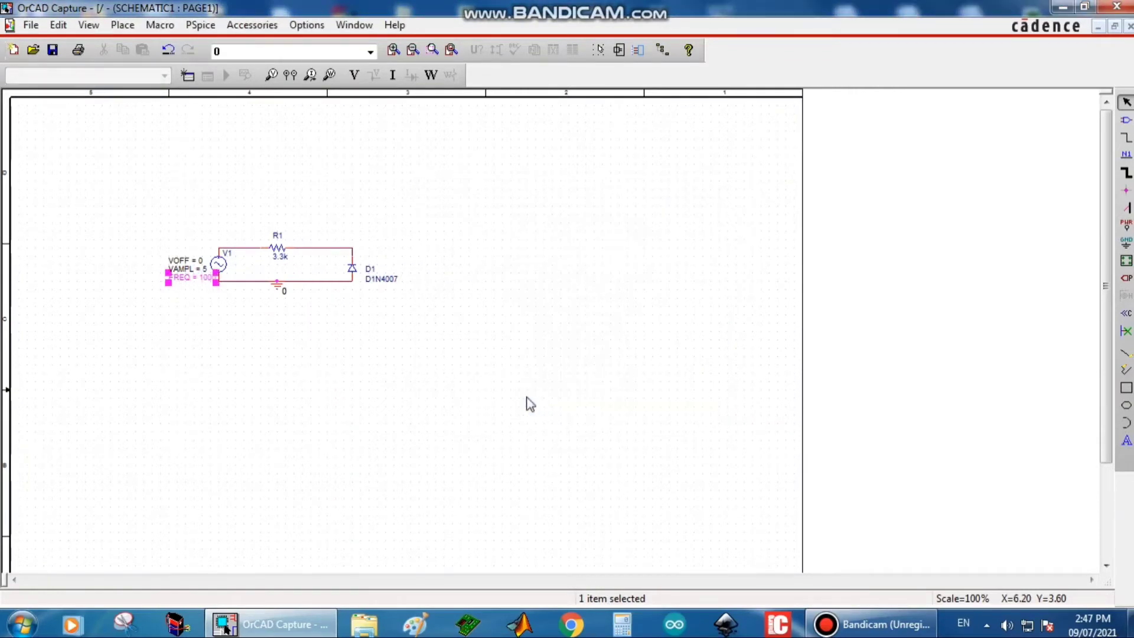
{"action": "left_click", "coordinate": [308, 340]}
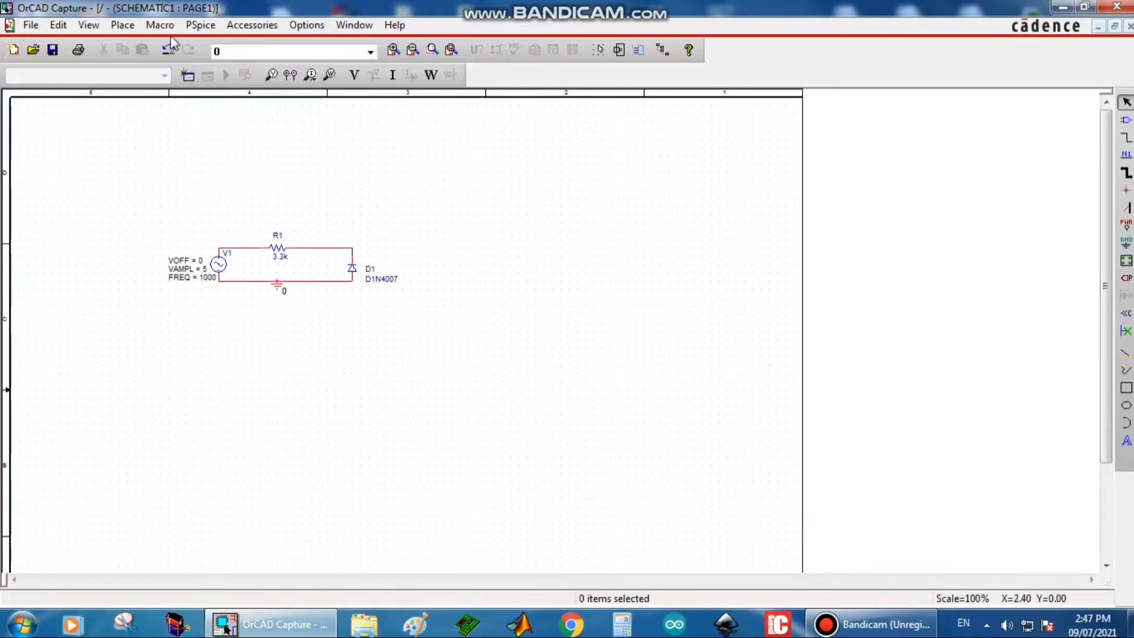
Create a new simulation profile named "clipper circuit", choosing the PSpice A/D suite
{"action": "left_click", "coordinate": [199, 26]}
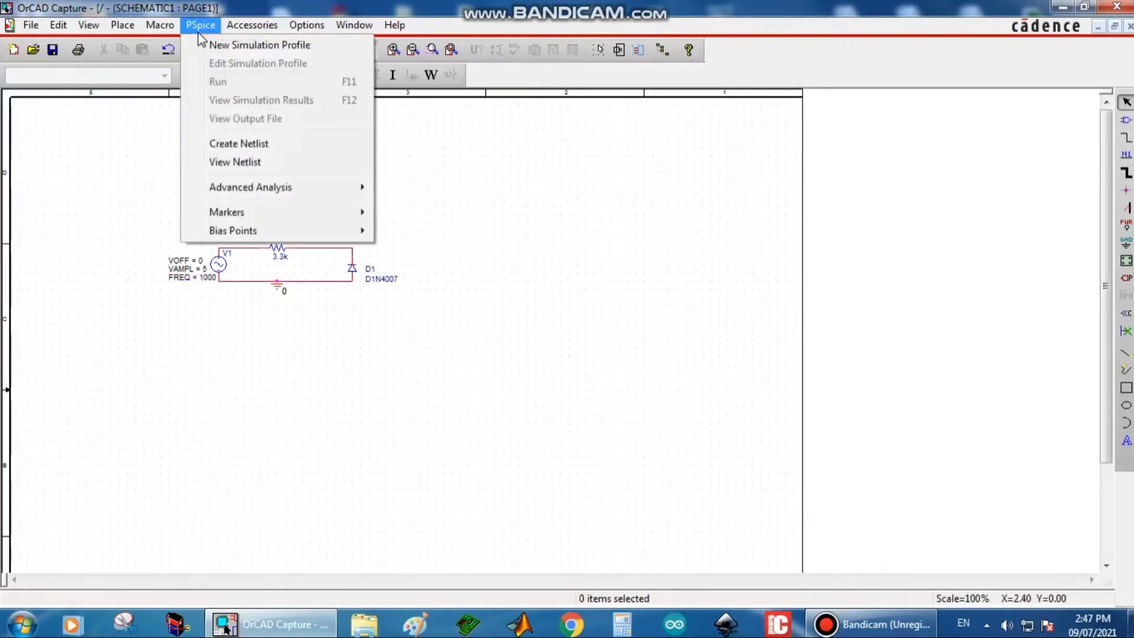
{"action": "left_click", "coordinate": [218, 52]}
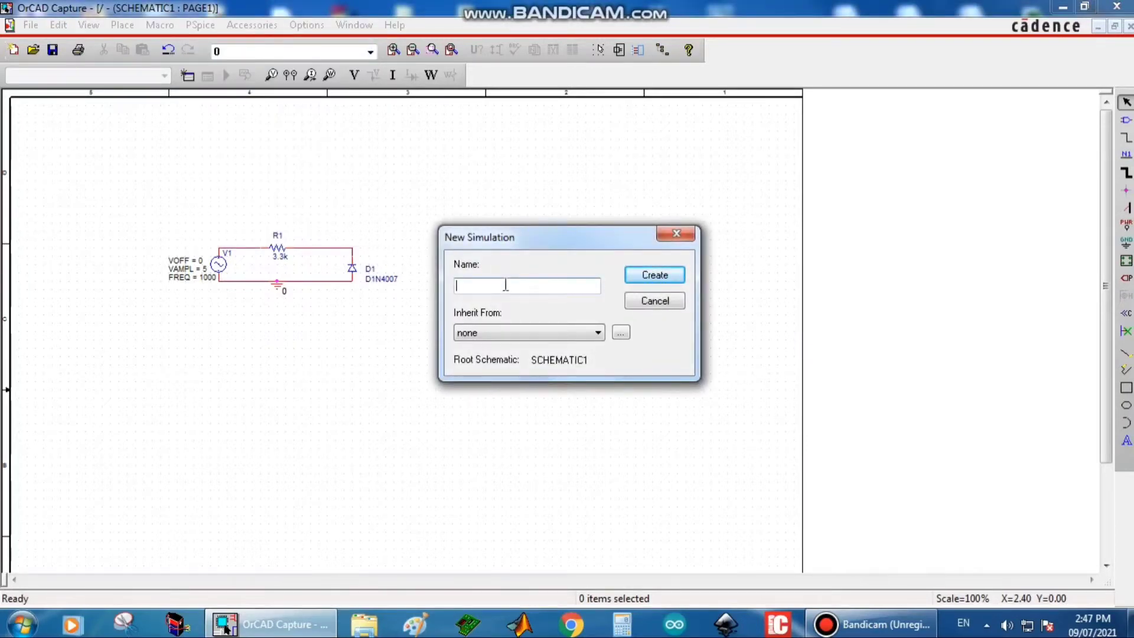
{"action": "type", "text": "clipper circu"}
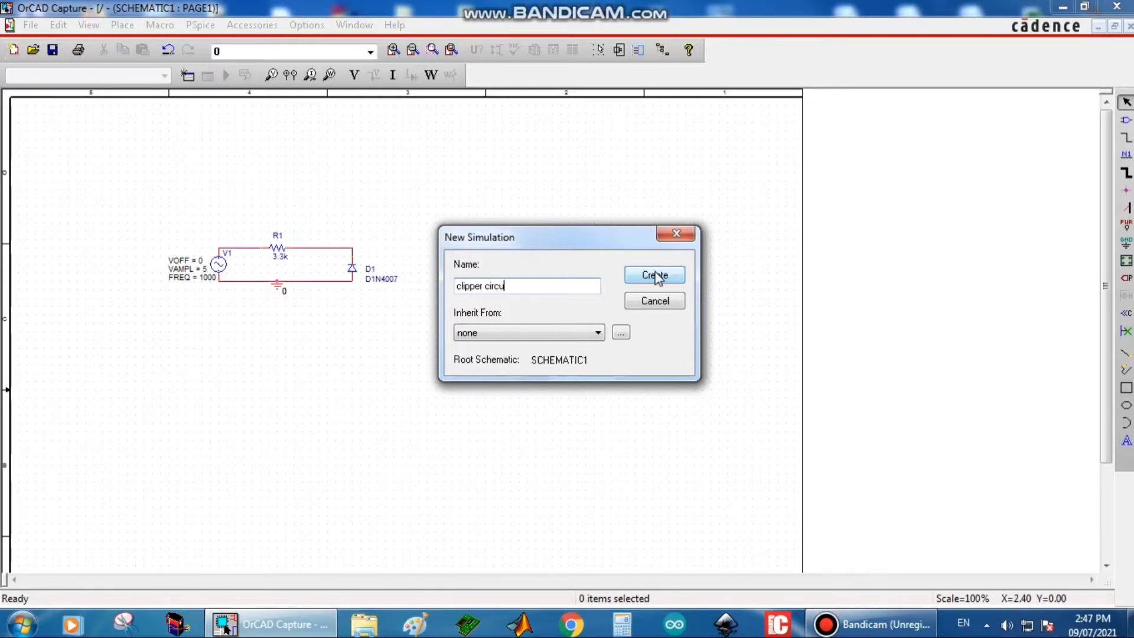
{"action": "type", "text": "it"}
{"action": "left_click", "coordinate": [648, 278]}
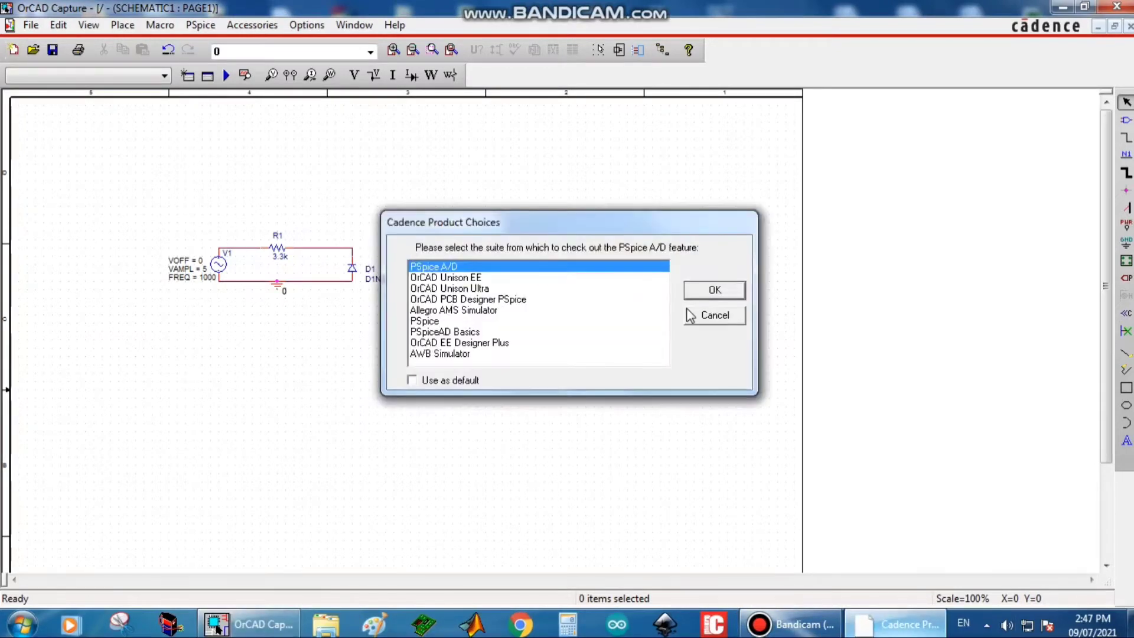
{"action": "left_click", "coordinate": [724, 290]}
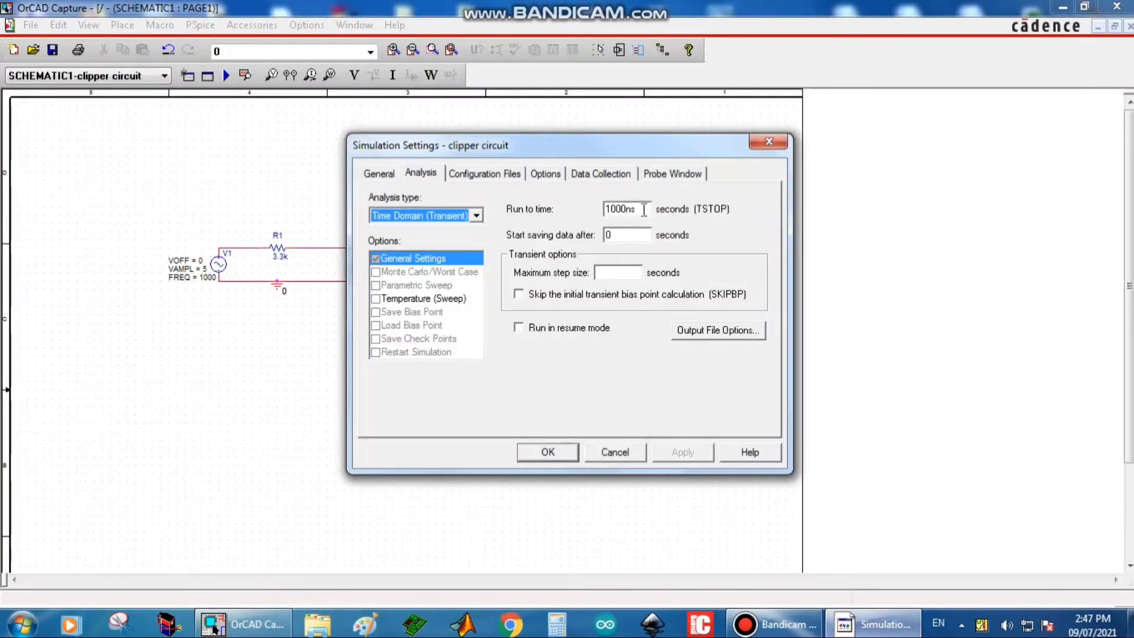
Set the transient analysis to run to 3m seconds with a maximum step size of 10u seconds
{"action": "left_click_drag", "start_coordinate": [644, 210], "coordinate": [528, 208]}
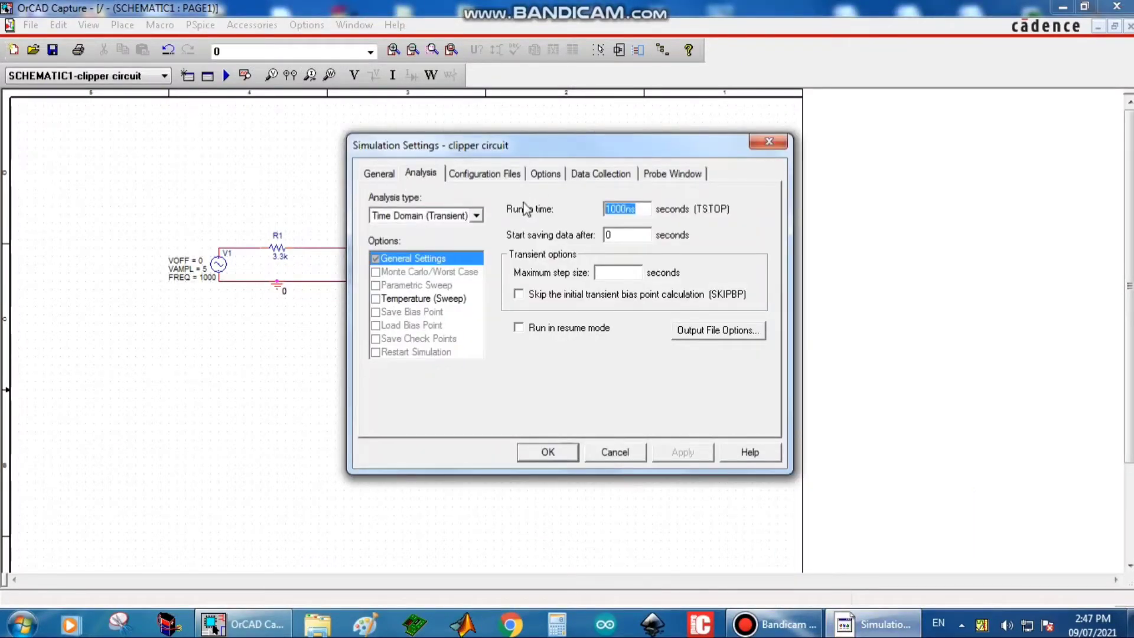
{"action": "type", "text": "3m"}
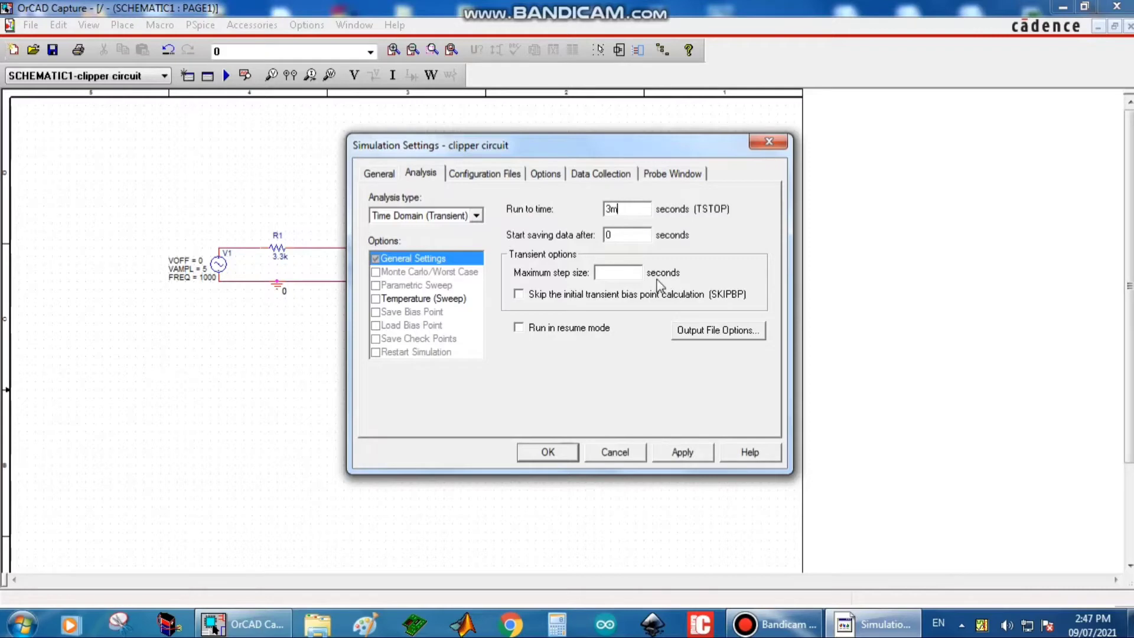
{"action": "left_click", "coordinate": [638, 272]}
{"action": "type", "text": "10"}
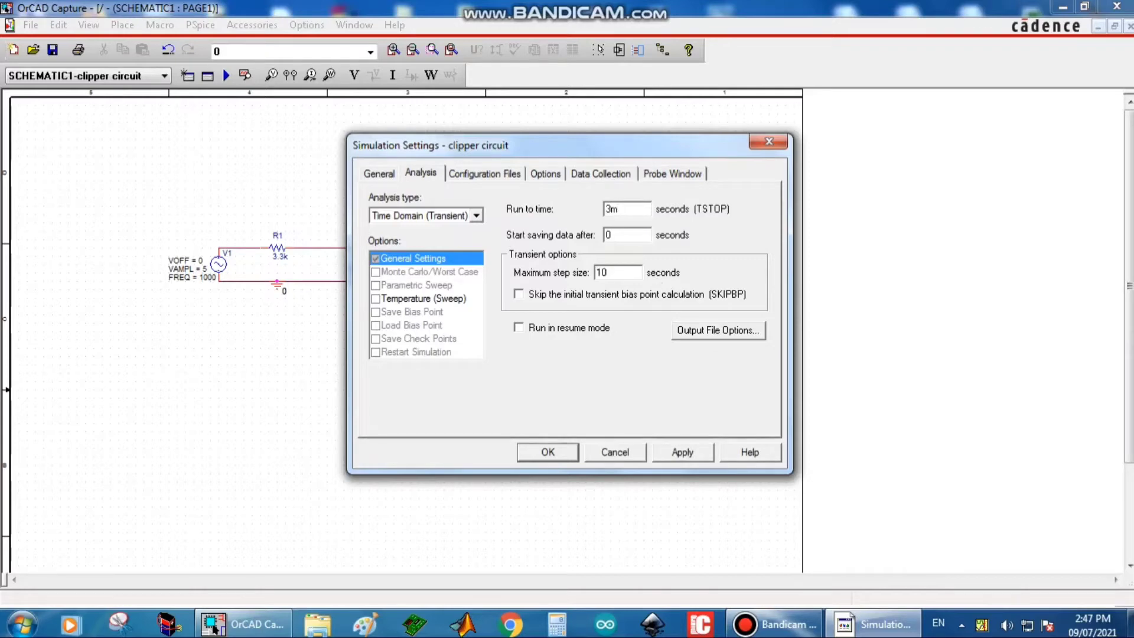
{"action": "type", "text": "u"}
{"action": "left_click", "coordinate": [549, 453]}
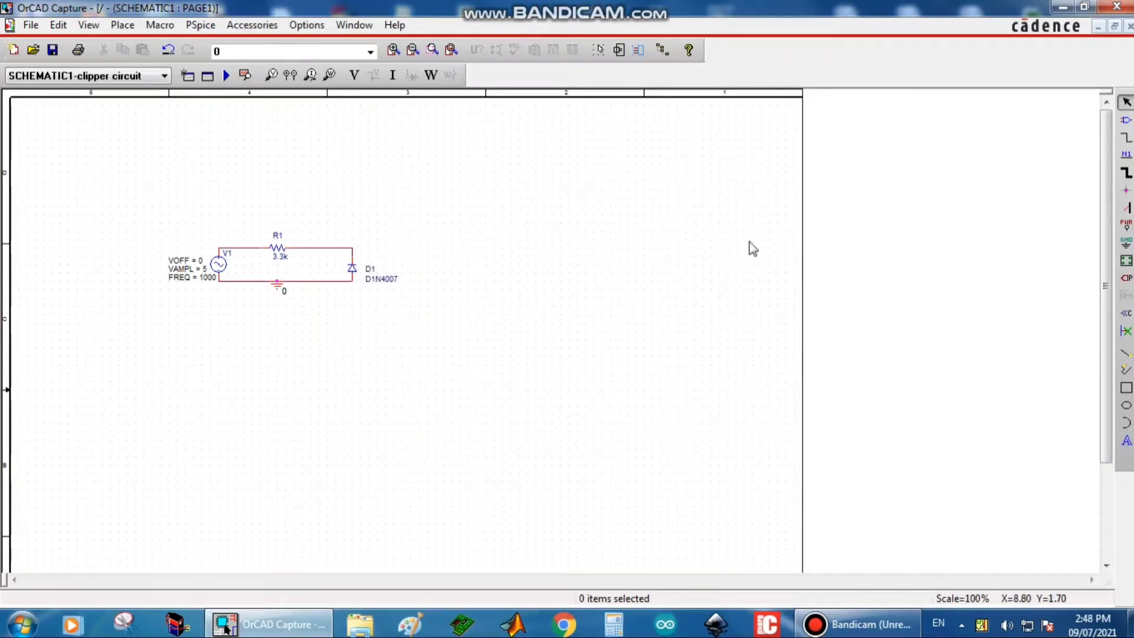
Place the net alias "input" on the wire between the source and resistor R1
{"action": "left_click", "coordinate": [1125, 157]}
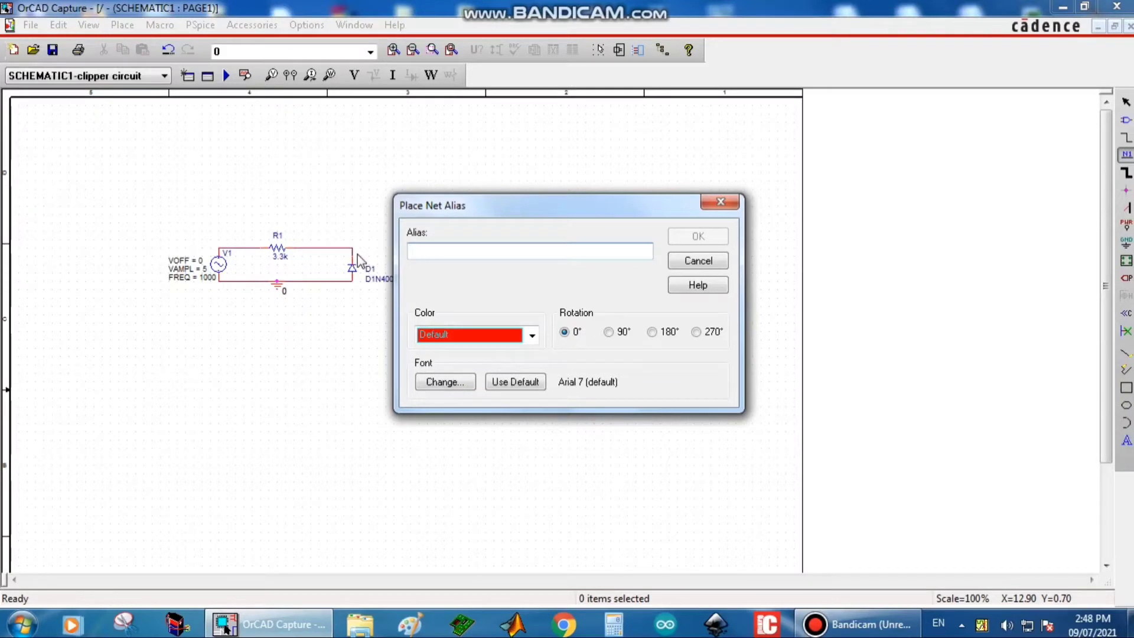
{"action": "type", "text": "i"}
{"action": "type", "text": "put"}
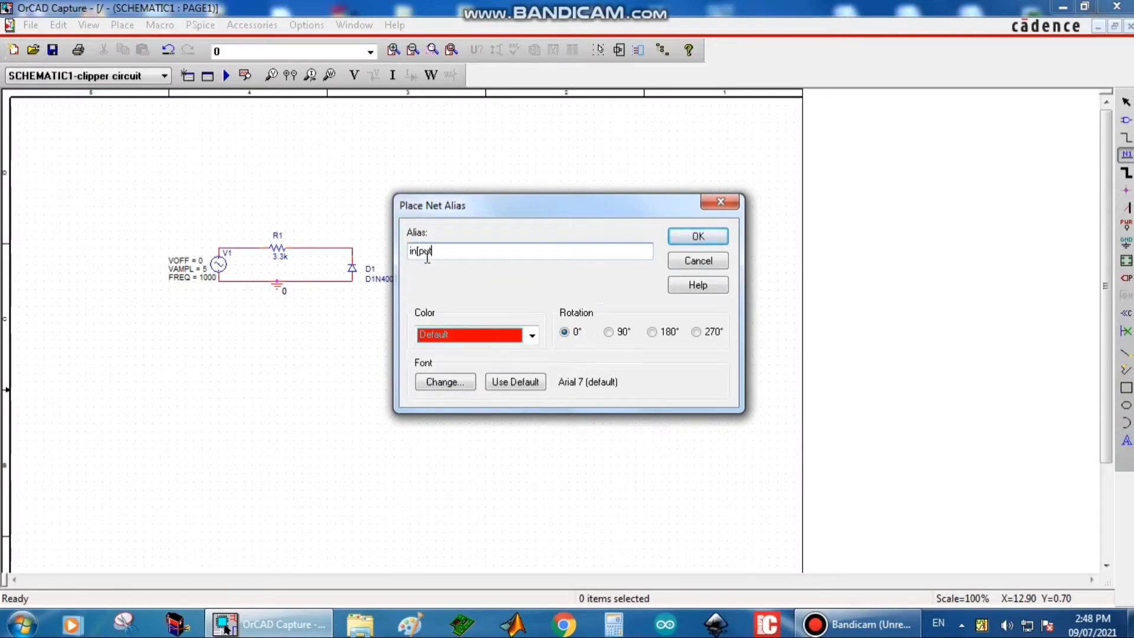
{"action": "key", "text": "Delete"}
{"action": "key", "text": "Delete"}
{"action": "key", "text": "Delete"}
{"action": "type", "text": "put"}
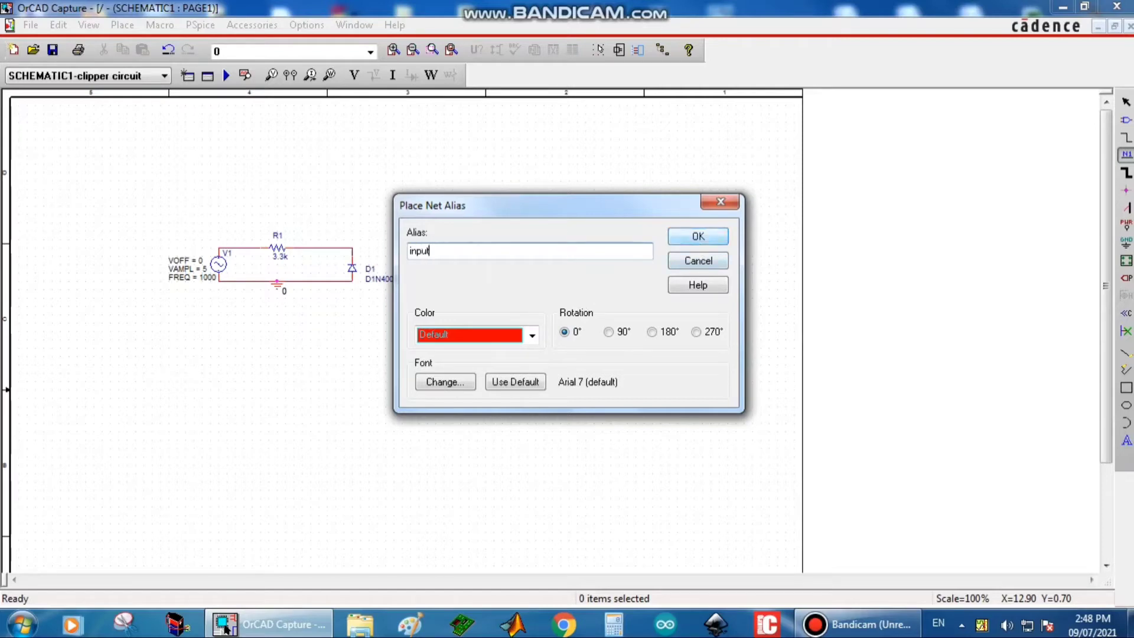
{"action": "left_click", "coordinate": [692, 241]}
{"action": "left_click", "coordinate": [240, 247]}
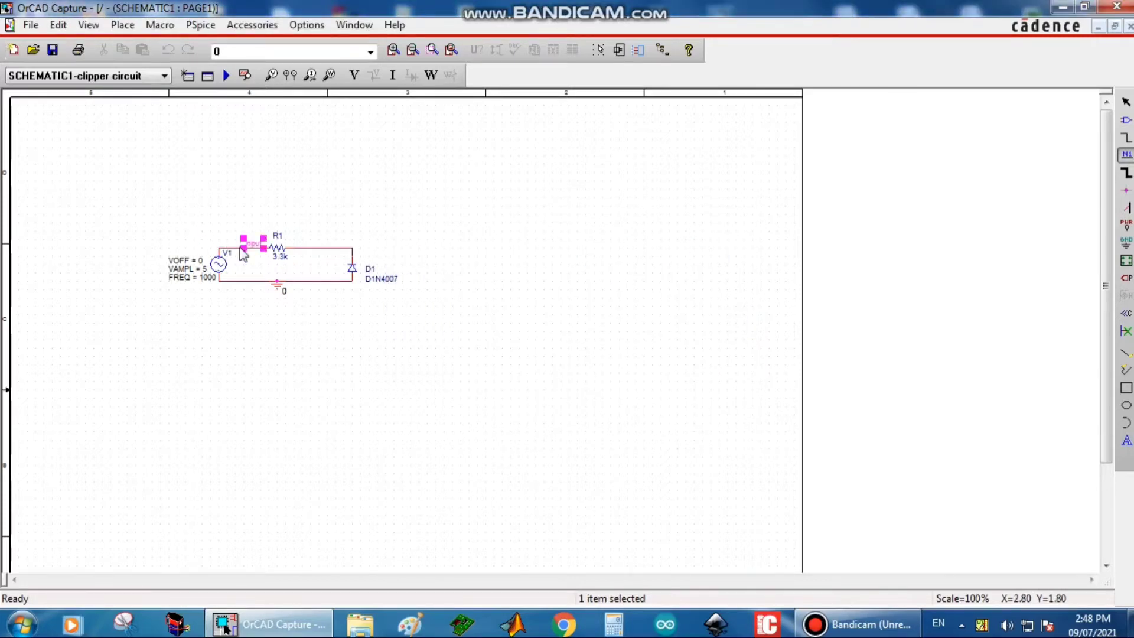
{"action": "key", "text": "Escape"}
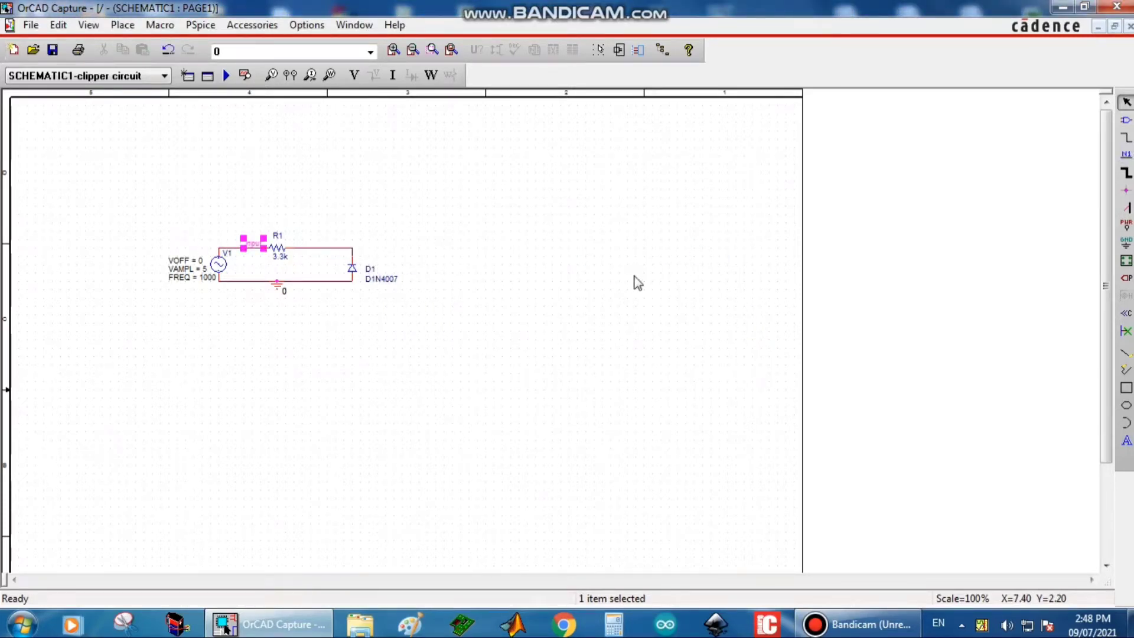
Place the net alias "output" on the wire between resistor R1 and the diode
{"action": "left_click", "coordinate": [1127, 154]}
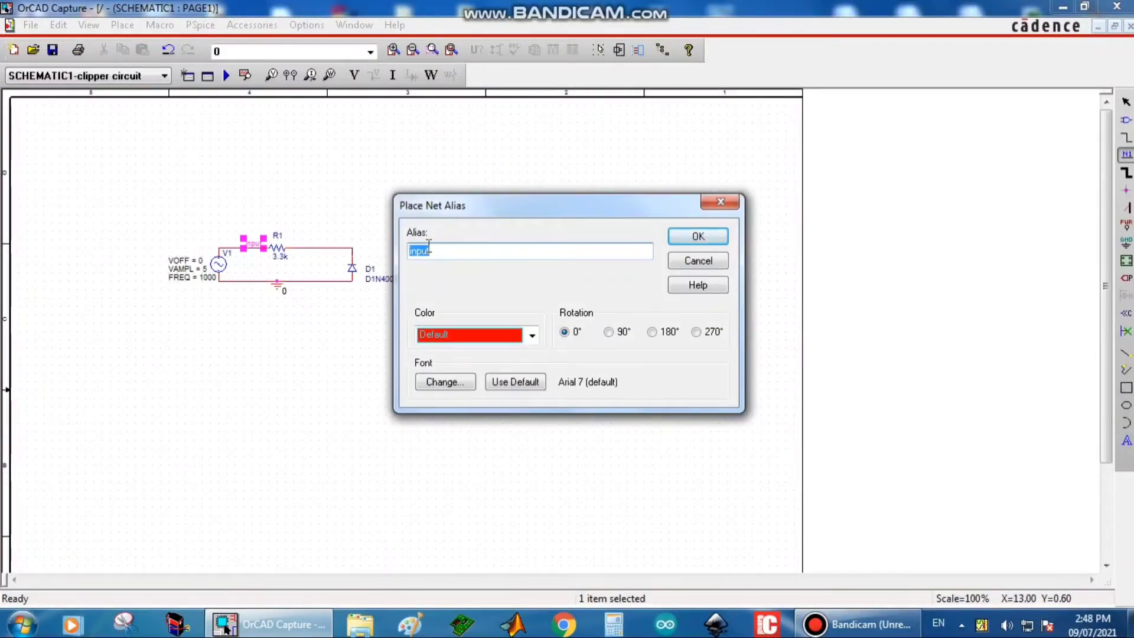
{"action": "type", "text": "output"}
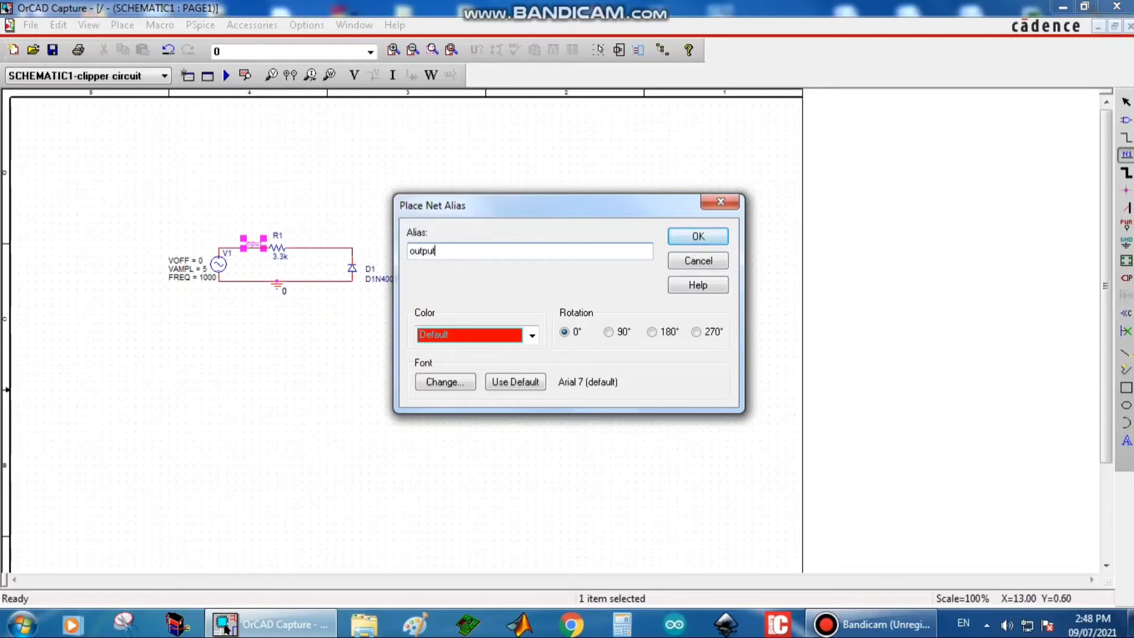
{"action": "left_click", "coordinate": [697, 236]}
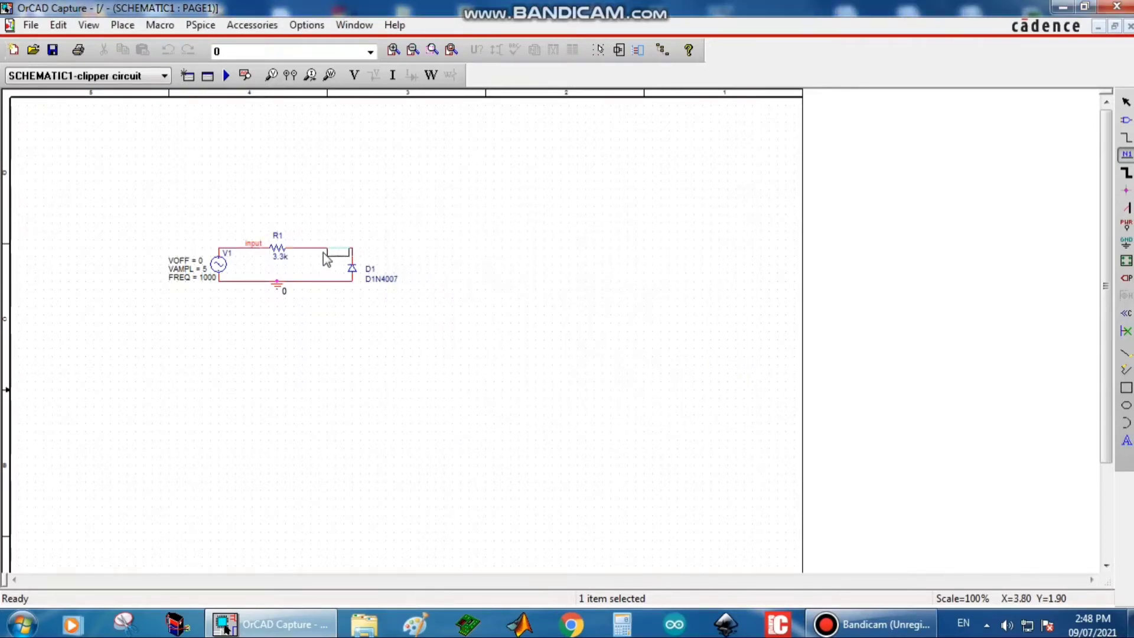
{"action": "left_click", "coordinate": [322, 253]}
{"action": "key", "text": "Escape"}
{"action": "left_click", "coordinate": [309, 331]}
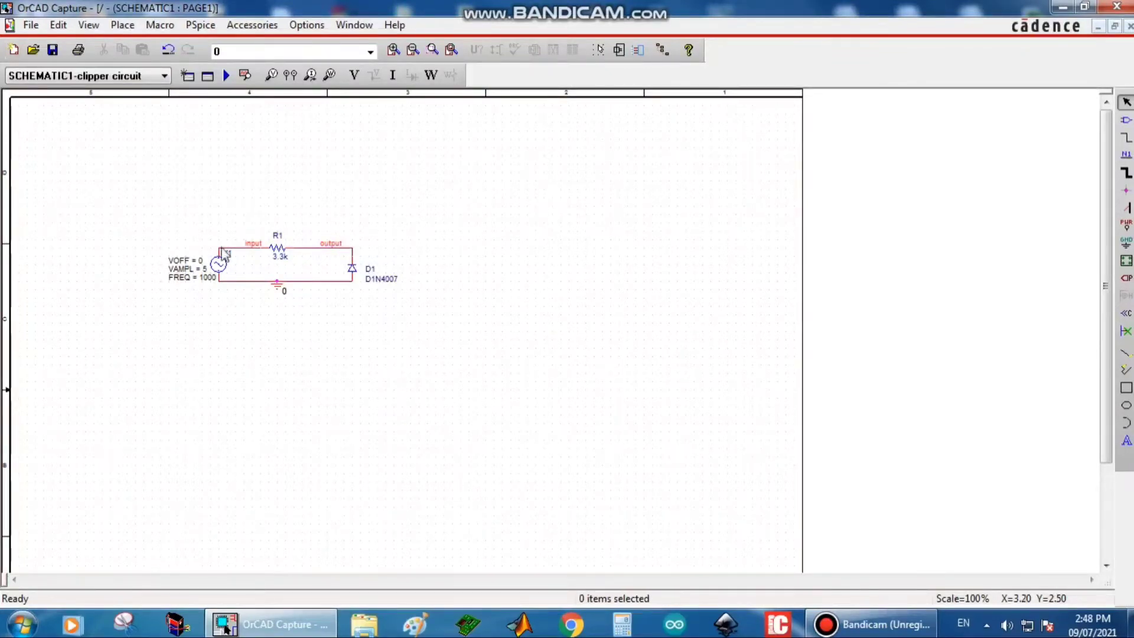
Place voltage markers on the input and output nets and run the simulation
{"action": "left_click", "coordinate": [270, 80]}
{"action": "key", "text": "Escape"}
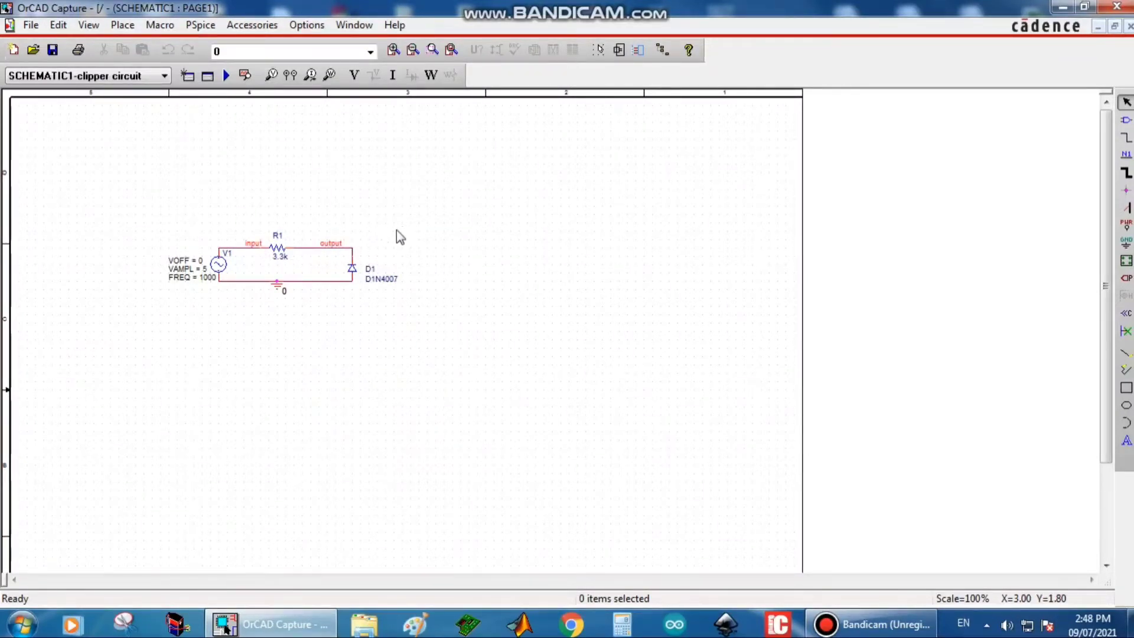
{"action": "left_click", "coordinate": [350, 248]}
{"action": "left_click", "coordinate": [226, 75]}
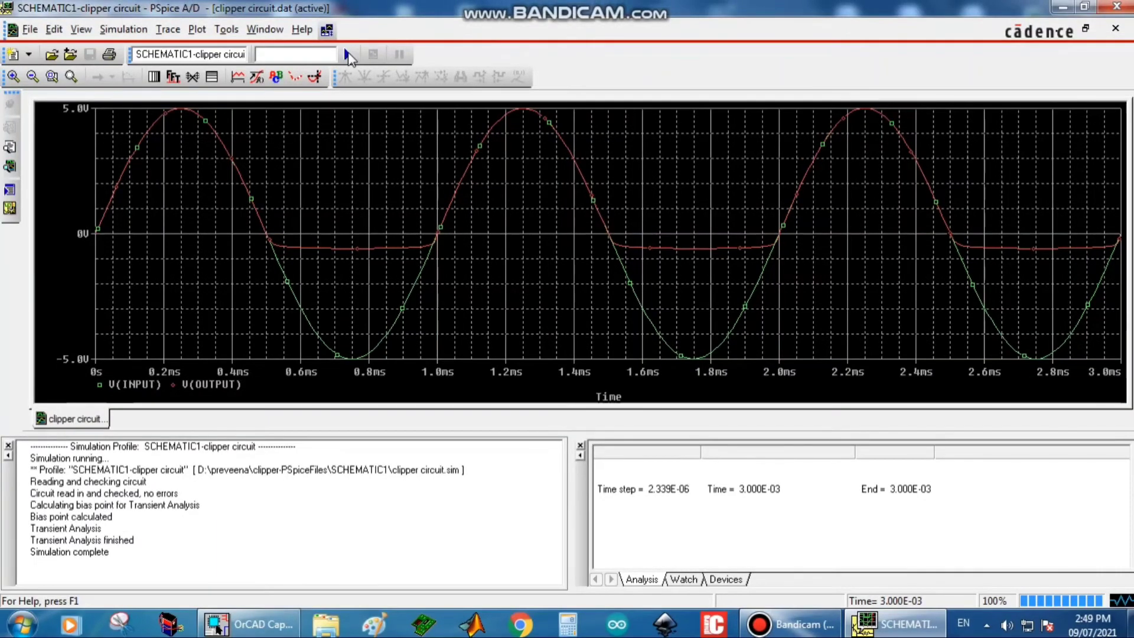
Add a second plot showing the V(input) trace and delete V(INPUT) from the original plot so it shows only V(OUTPUT)
{"action": "left_click", "coordinate": [198, 30]}
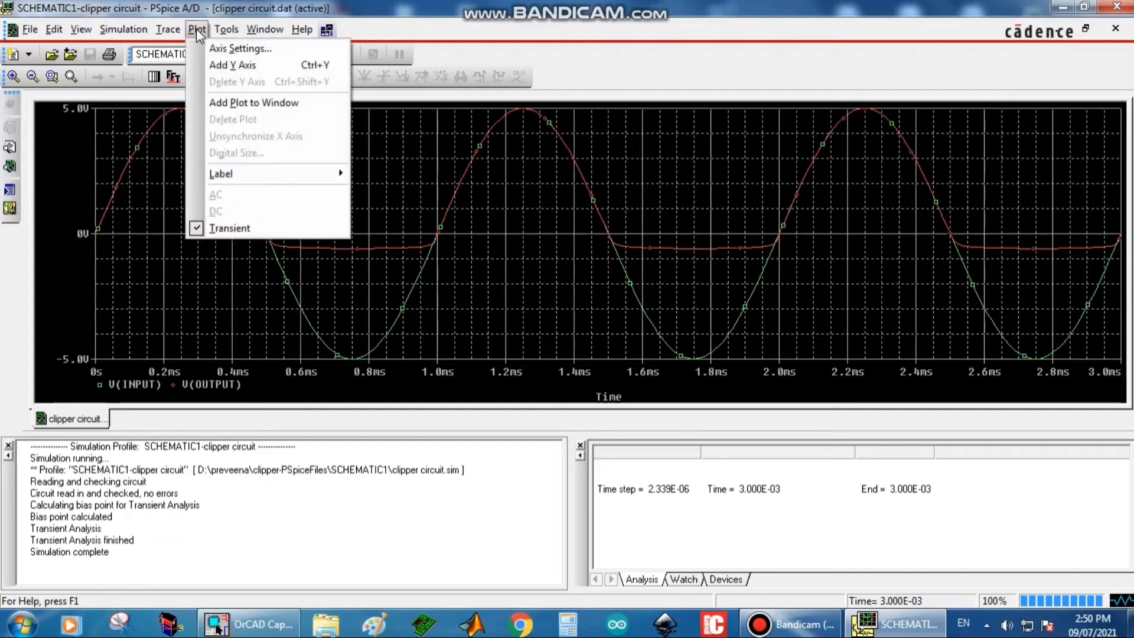
{"action": "left_click", "coordinate": [272, 104]}
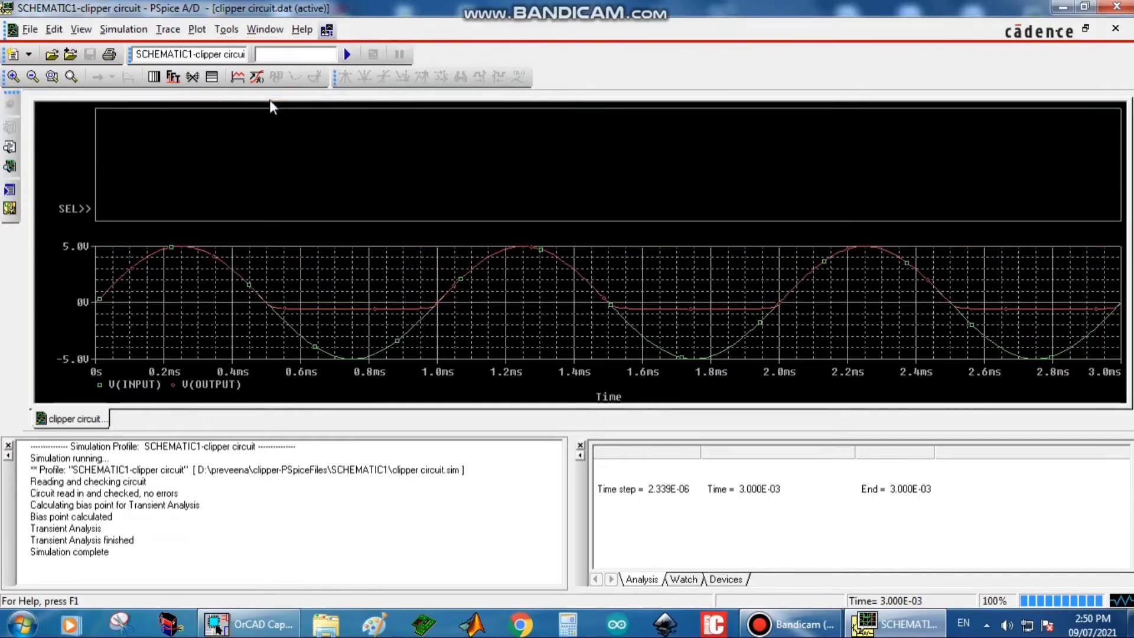
{"action": "left_click", "coordinate": [169, 29]}
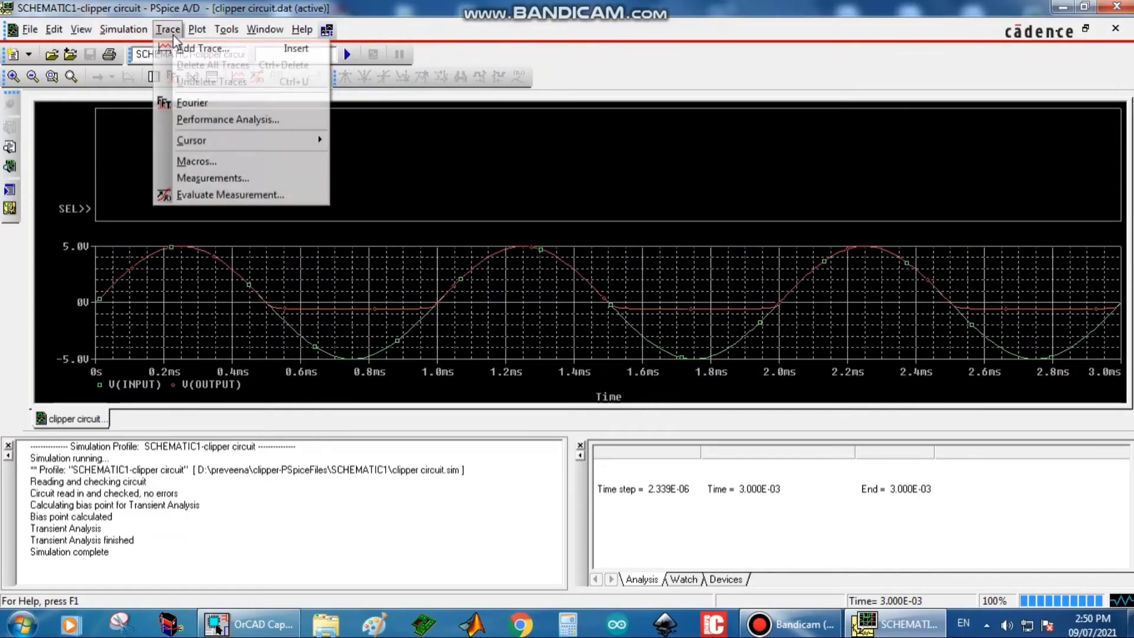
{"action": "left_click", "coordinate": [184, 48]}
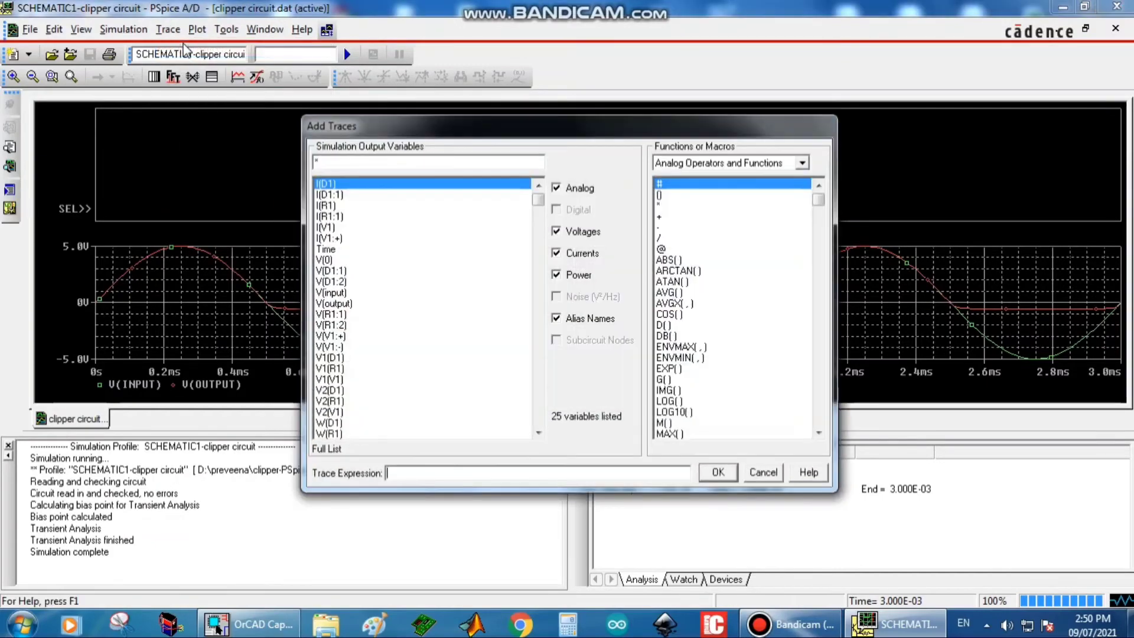
{"action": "left_click", "coordinate": [324, 292]}
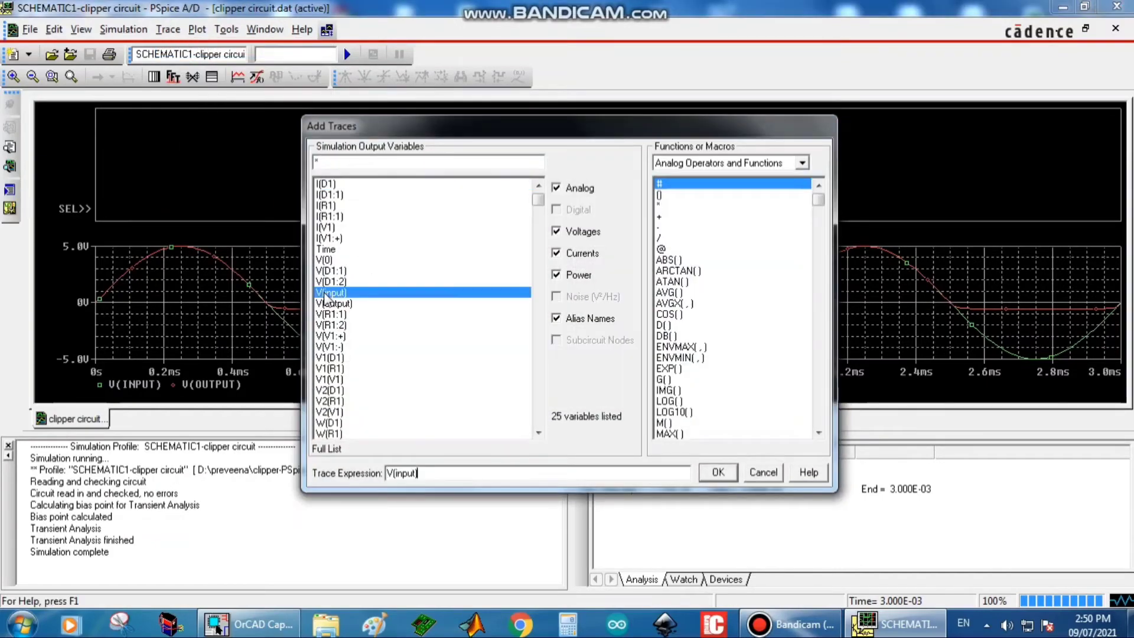
{"action": "left_click", "coordinate": [718, 472]}
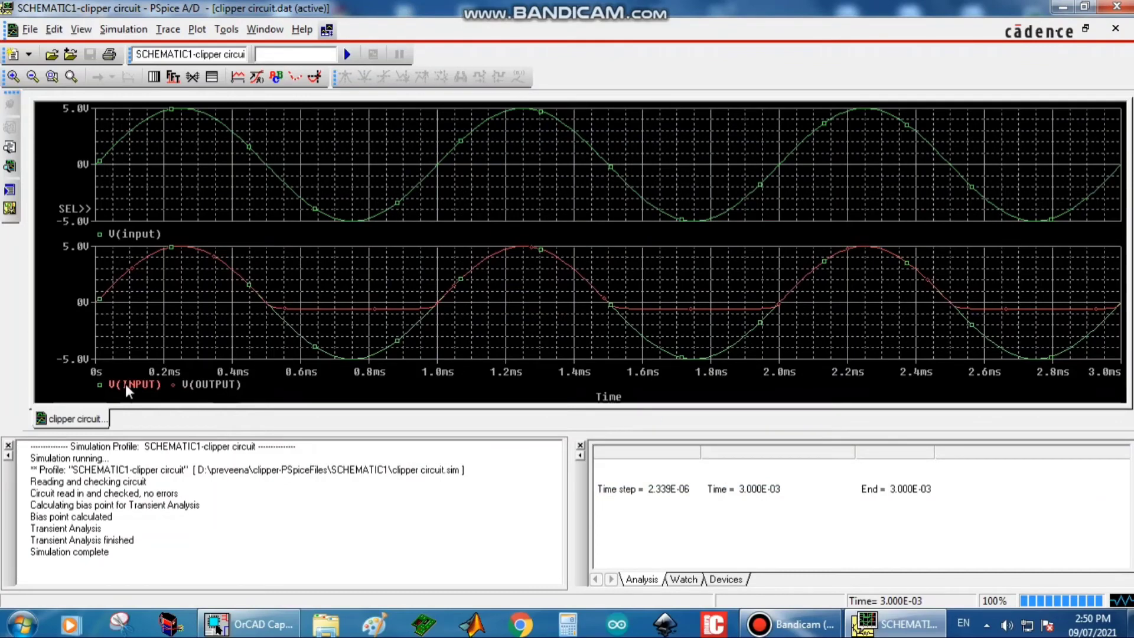
{"action": "key", "text": "Delete"}
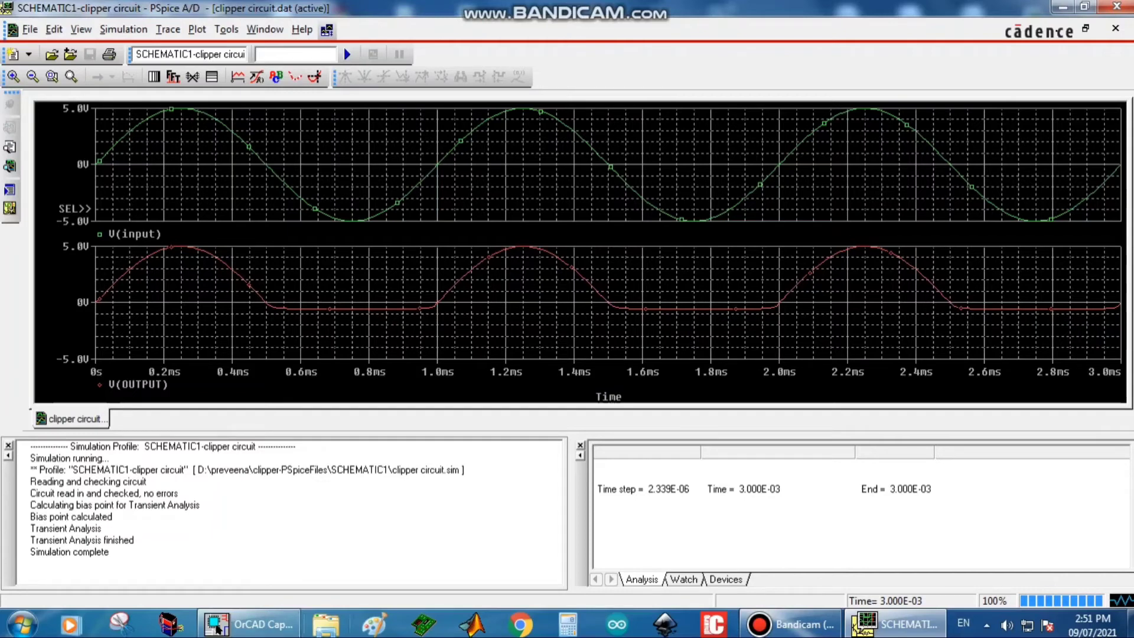
{"action": "left_click", "coordinate": [269, 632]}
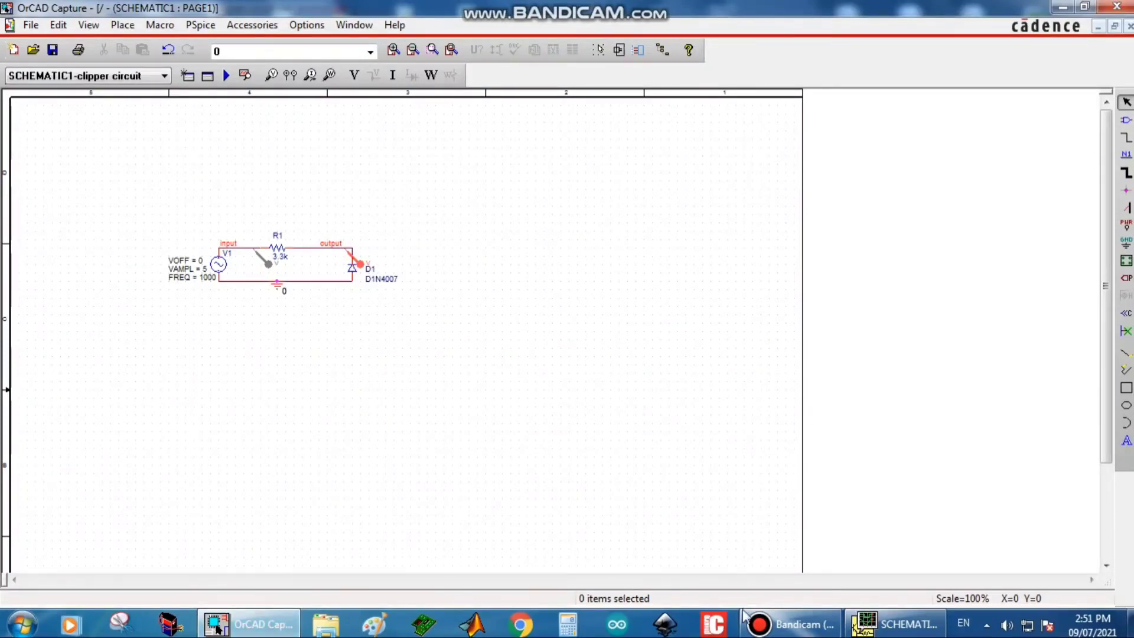
{"action": "left_click", "coordinate": [881, 627]}
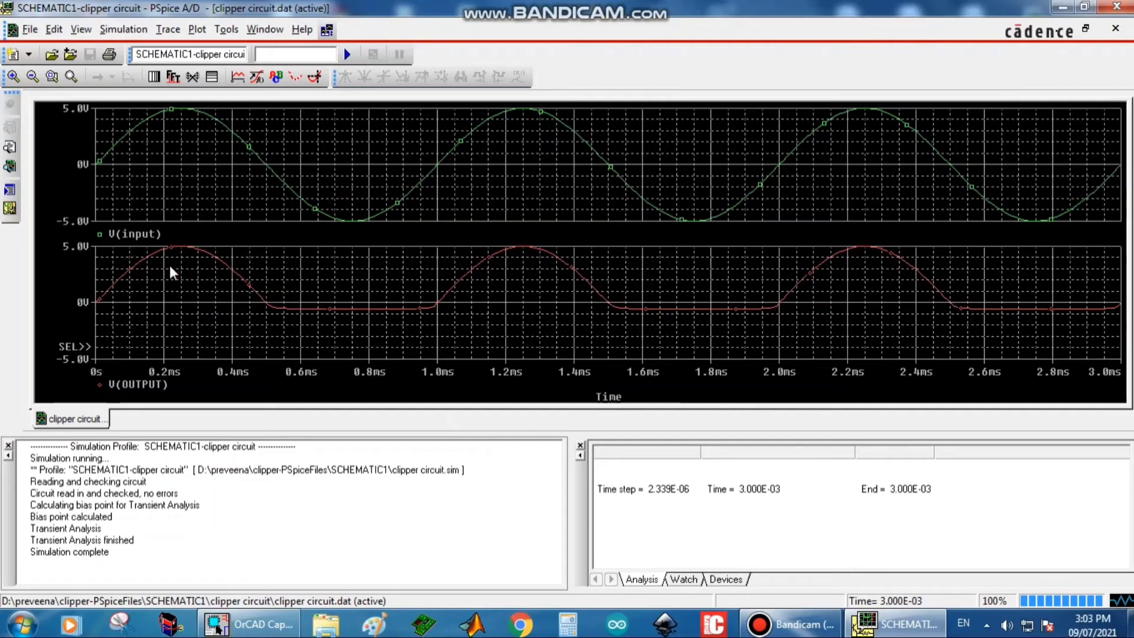
Display the probe cursor, place it on the first negative clipped section of V(OUTPUT) at about 0.6 ms, and label that point
{"action": "left_click", "coordinate": [169, 31]}
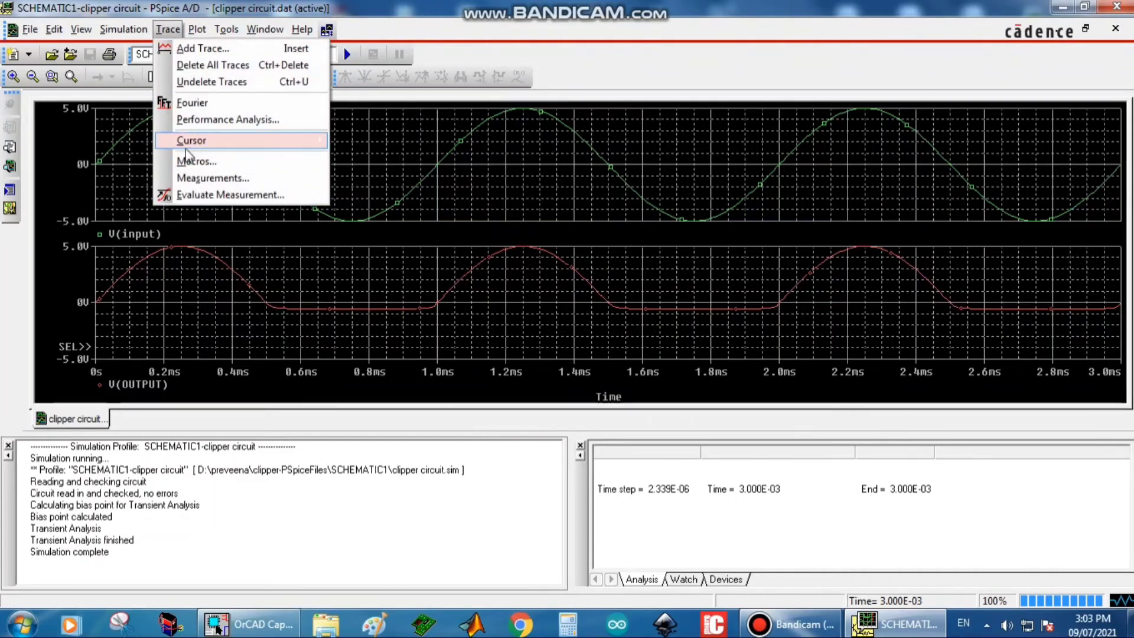
{"action": "mouse_move", "coordinate": [190, 140]}
{"action": "left_click", "coordinate": [392, 141]}
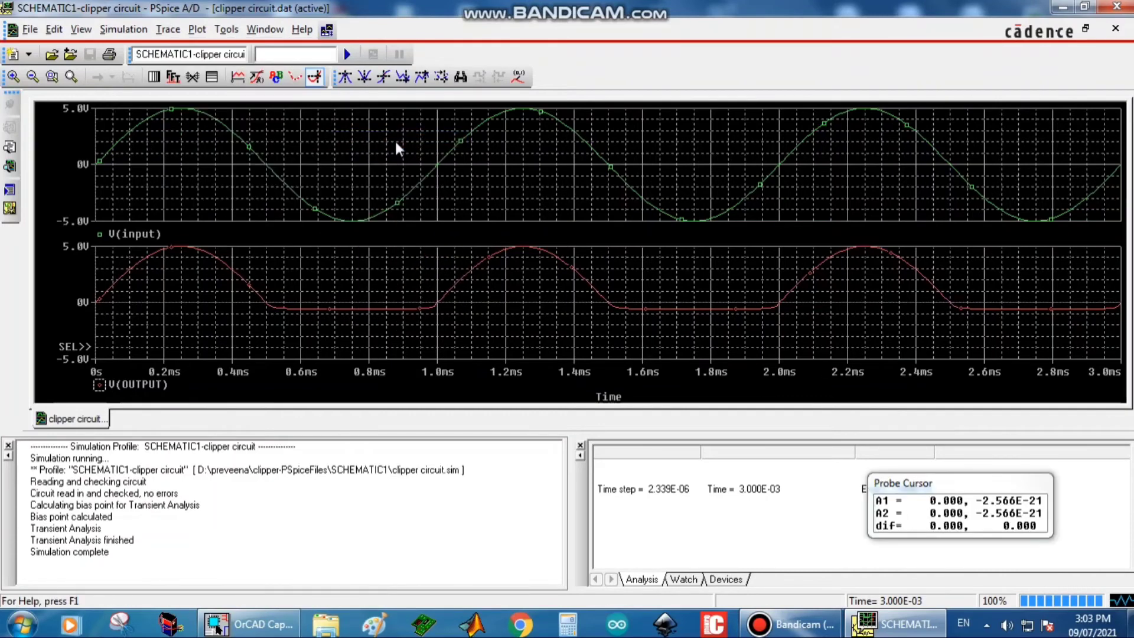
{"action": "left_click", "coordinate": [357, 323]}
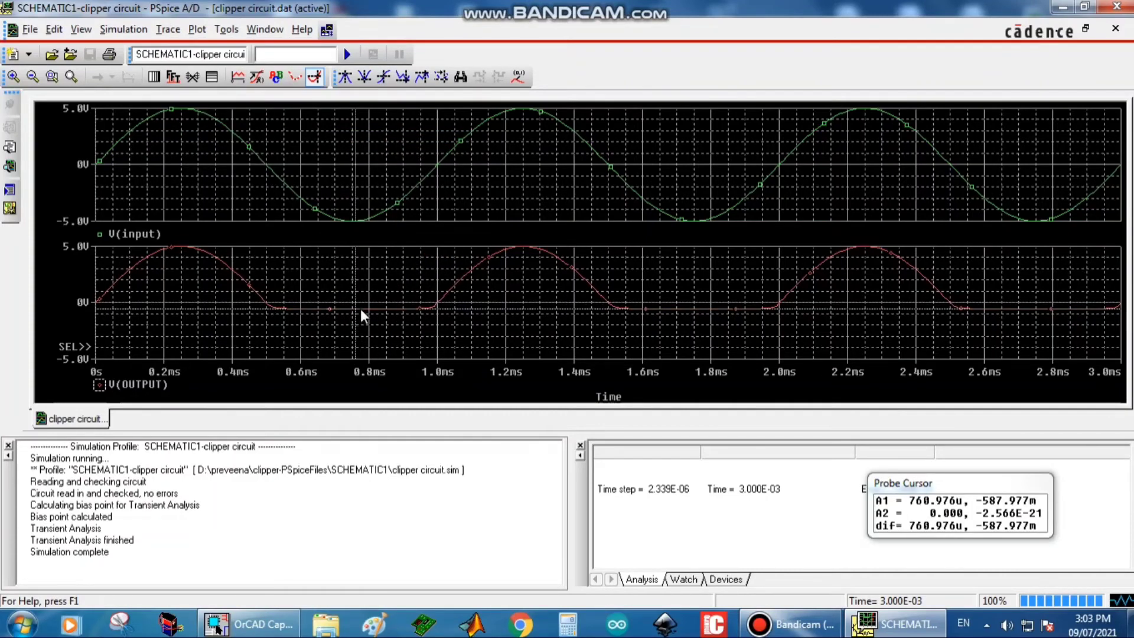
{"action": "left_click", "coordinate": [300, 308]}
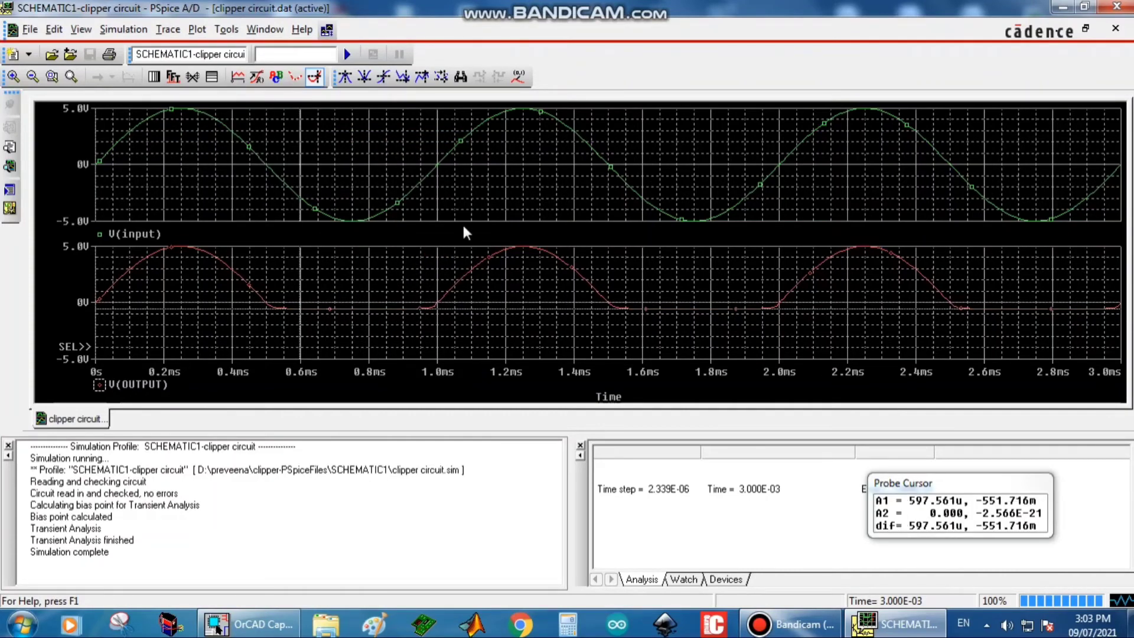
{"action": "left_click", "coordinate": [521, 83]}
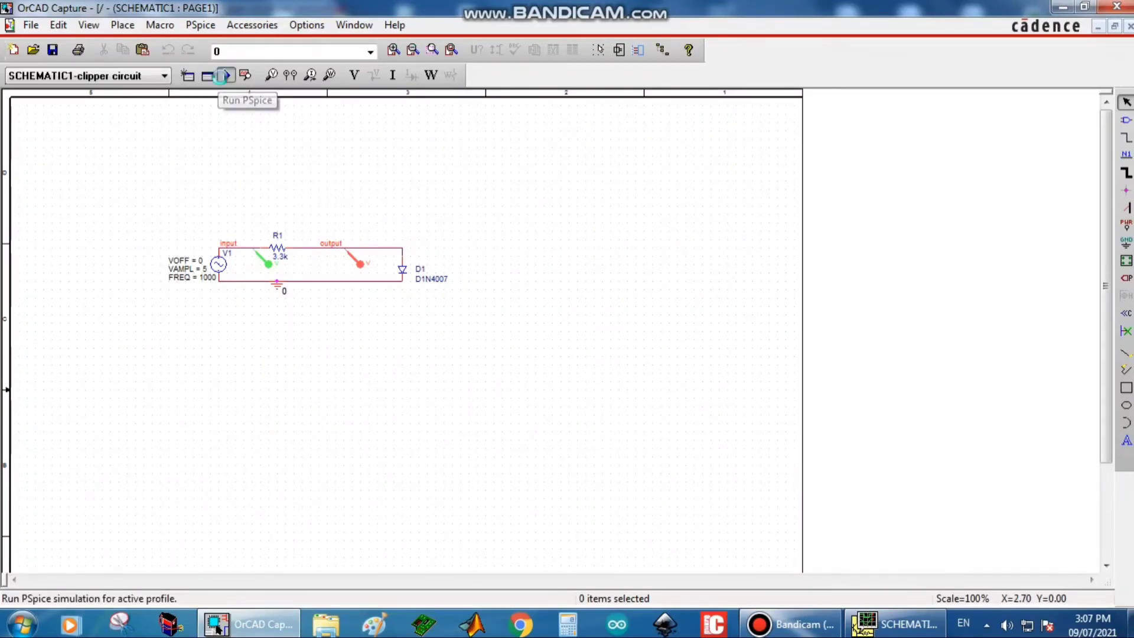
Run the simulation of the circuit with the reversed diode and add an empty second plot to the waveform window
{"action": "left_click", "coordinate": [222, 77]}
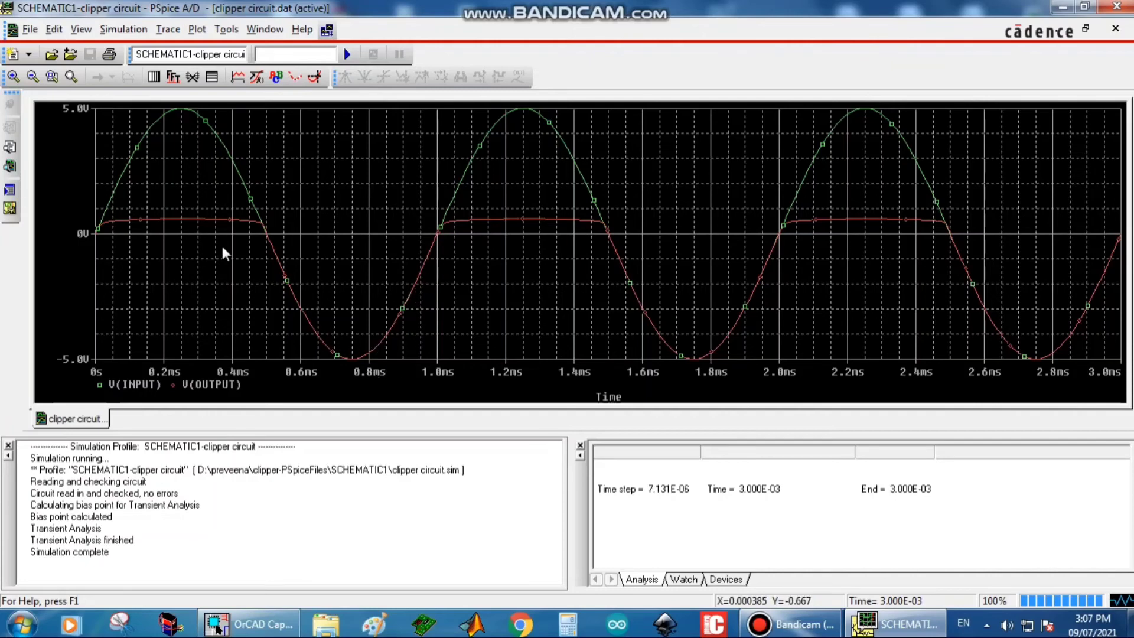
{"action": "left_click", "coordinate": [198, 31]}
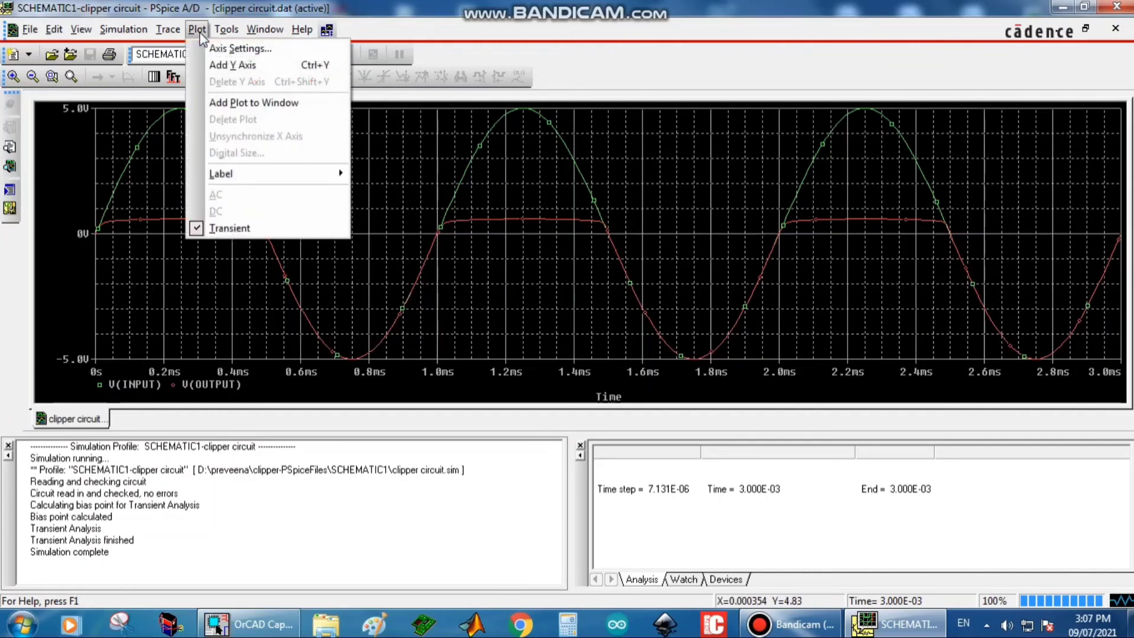
{"action": "left_click", "coordinate": [223, 105]}
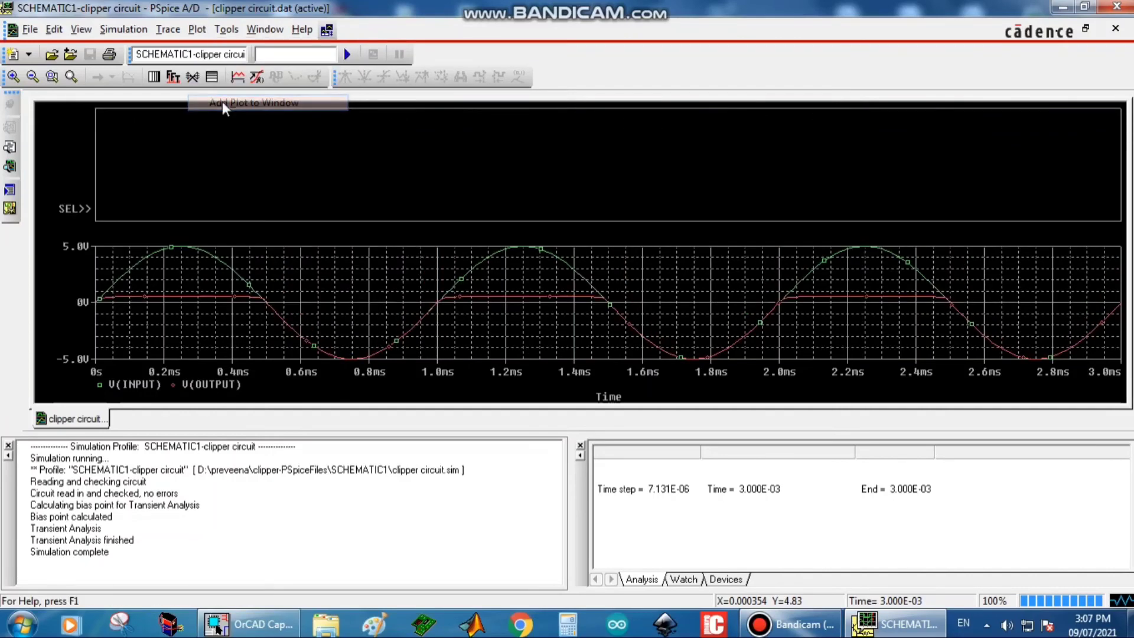
Add the V(input) trace to the empty plot and delete V(INPUT) from the plot it shares with V(OUTPUT)
{"action": "left_click", "coordinate": [172, 28]}
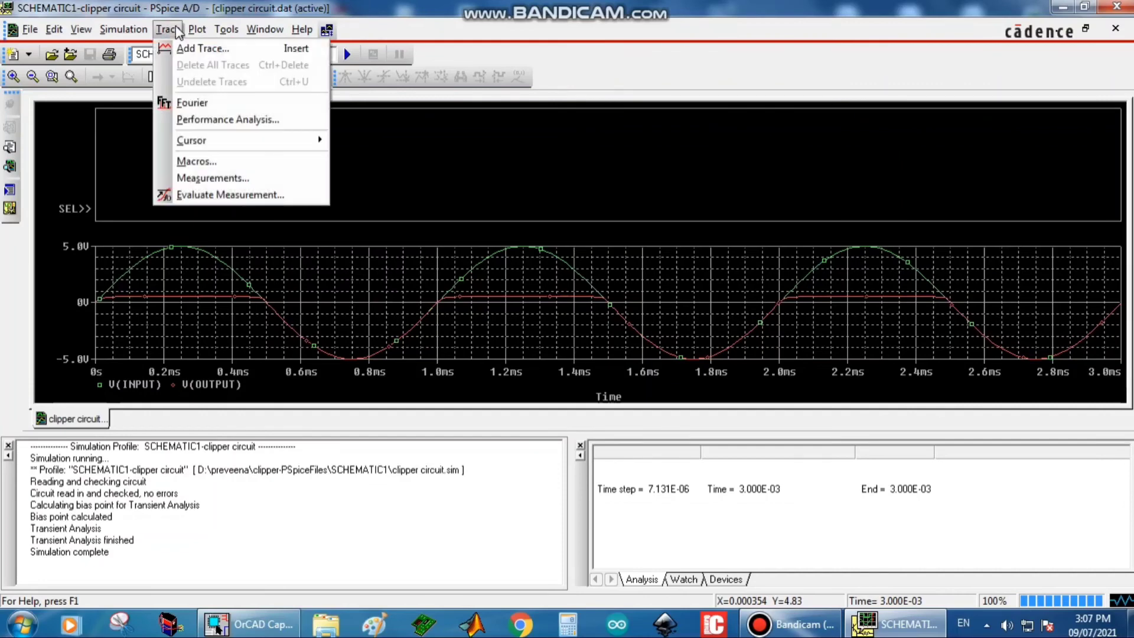
{"action": "left_click", "coordinate": [198, 48]}
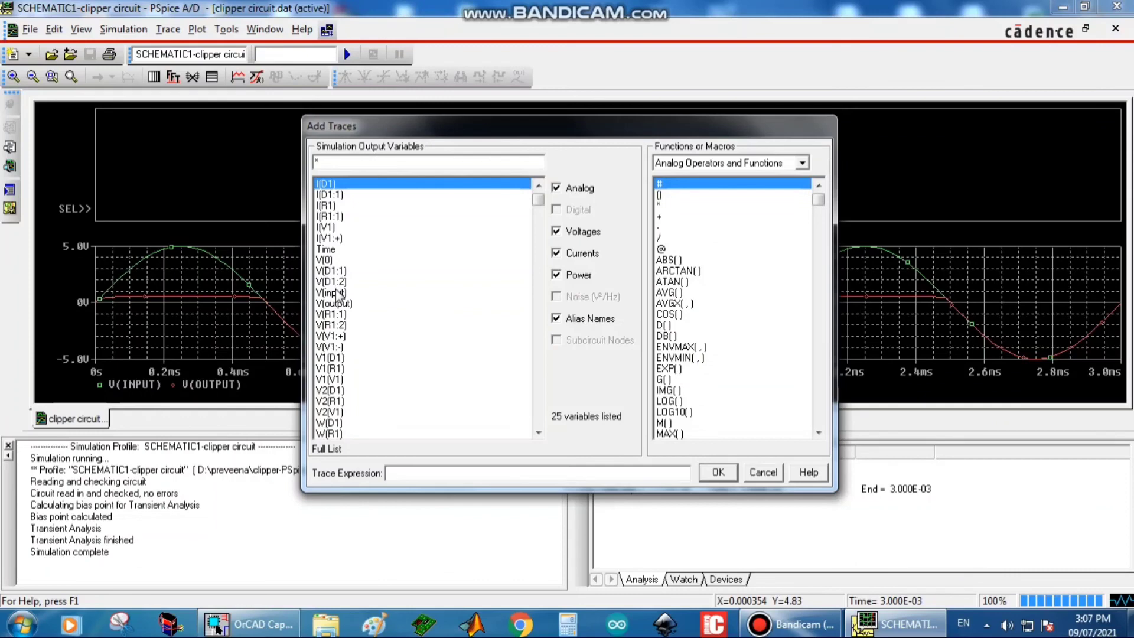
{"action": "left_click", "coordinate": [336, 291]}
{"action": "key", "text": "Return"}
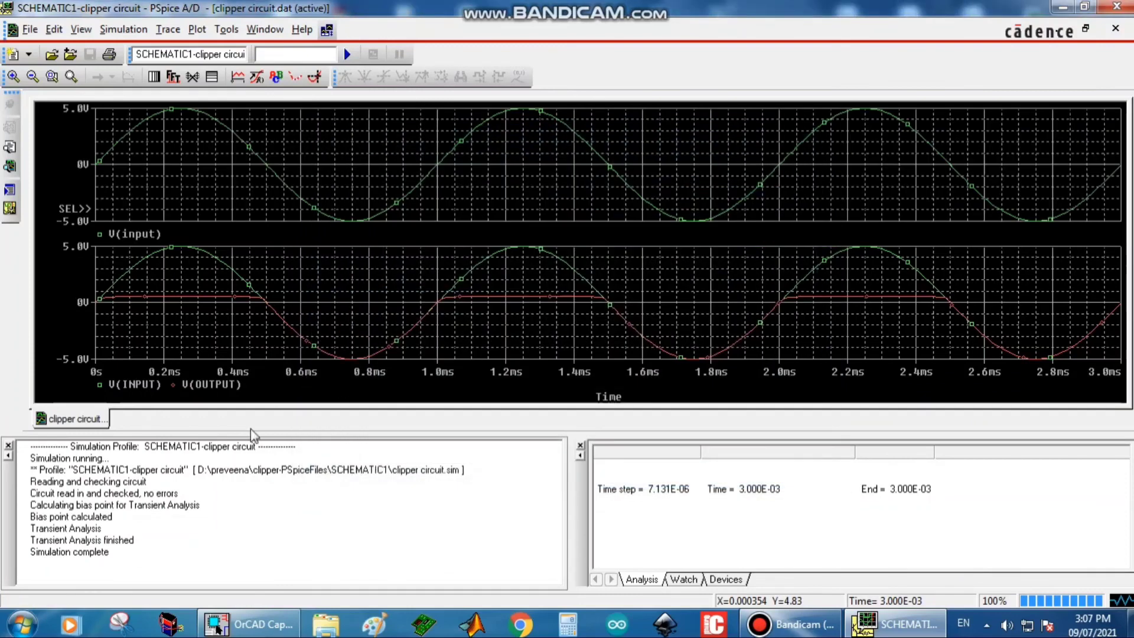
{"action": "left_click", "coordinate": [144, 379]}
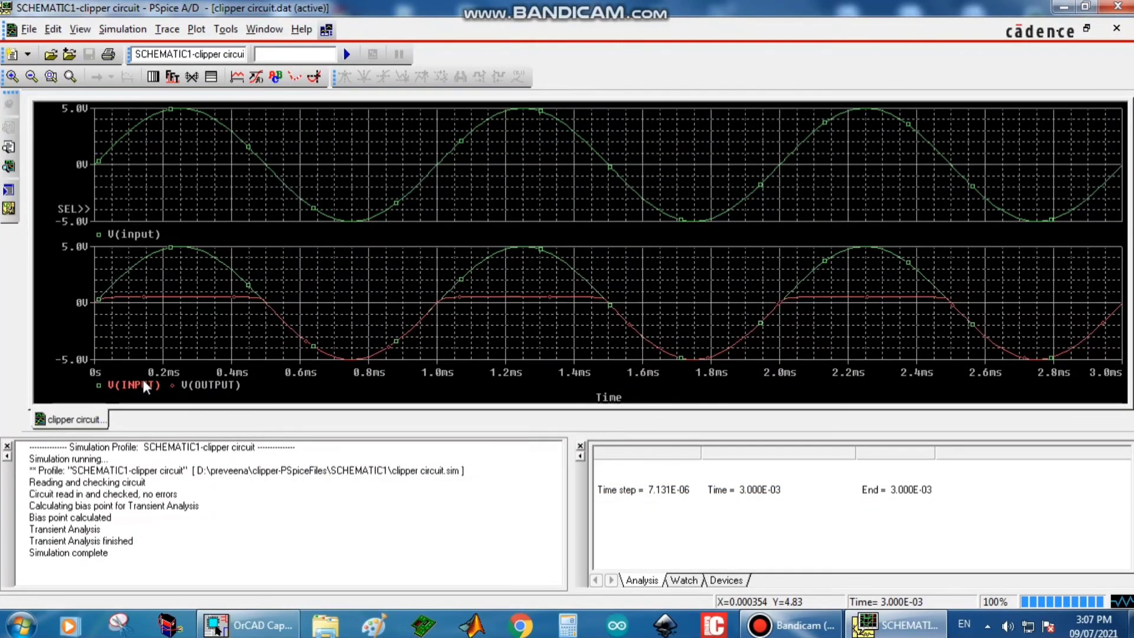
{"action": "key", "text": "Delete"}
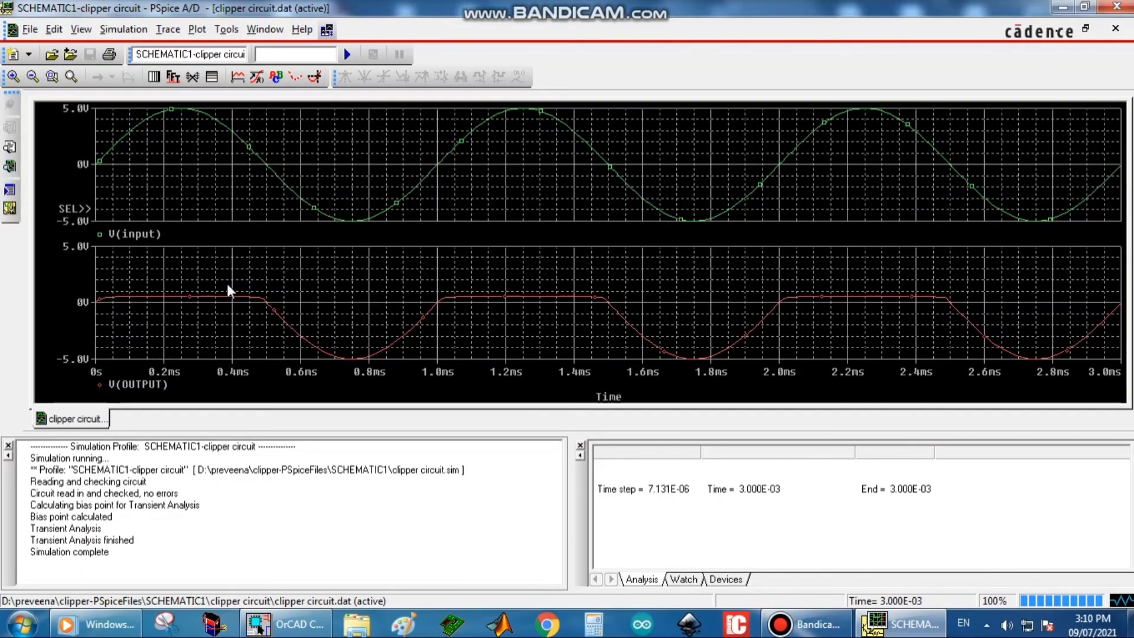
Display the probe cursor, place it on the first positive clipped section of V(OUTPUT) at about 0.29 ms, and label that point
{"action": "left_click", "coordinate": [227, 286]}
{"action": "left_click", "coordinate": [175, 37]}
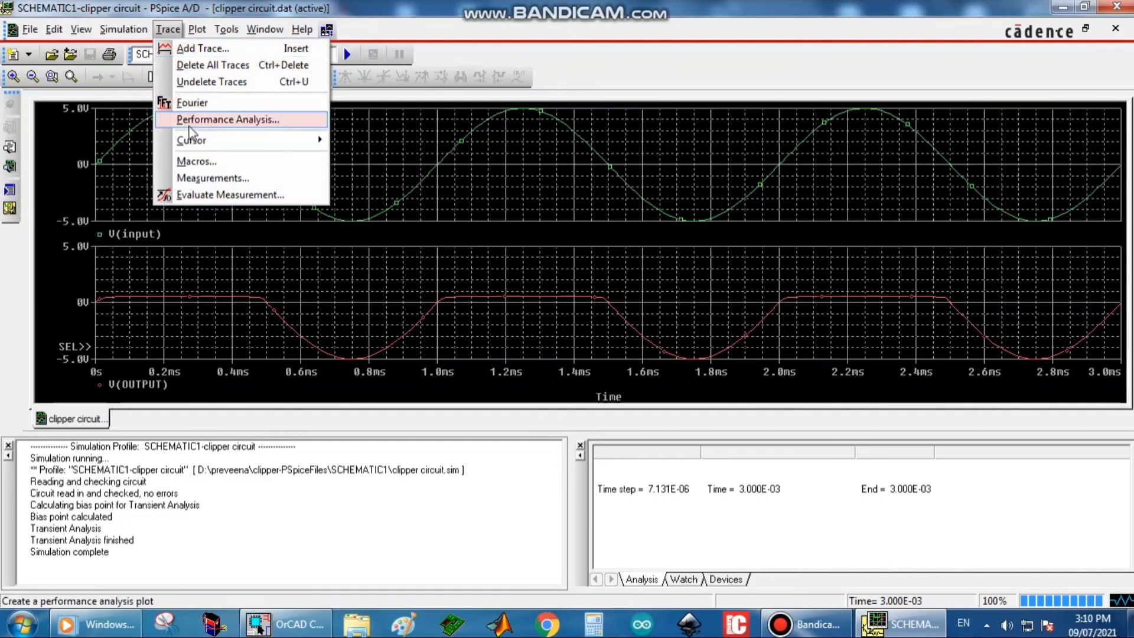
{"action": "mouse_move", "coordinate": [204, 139]}
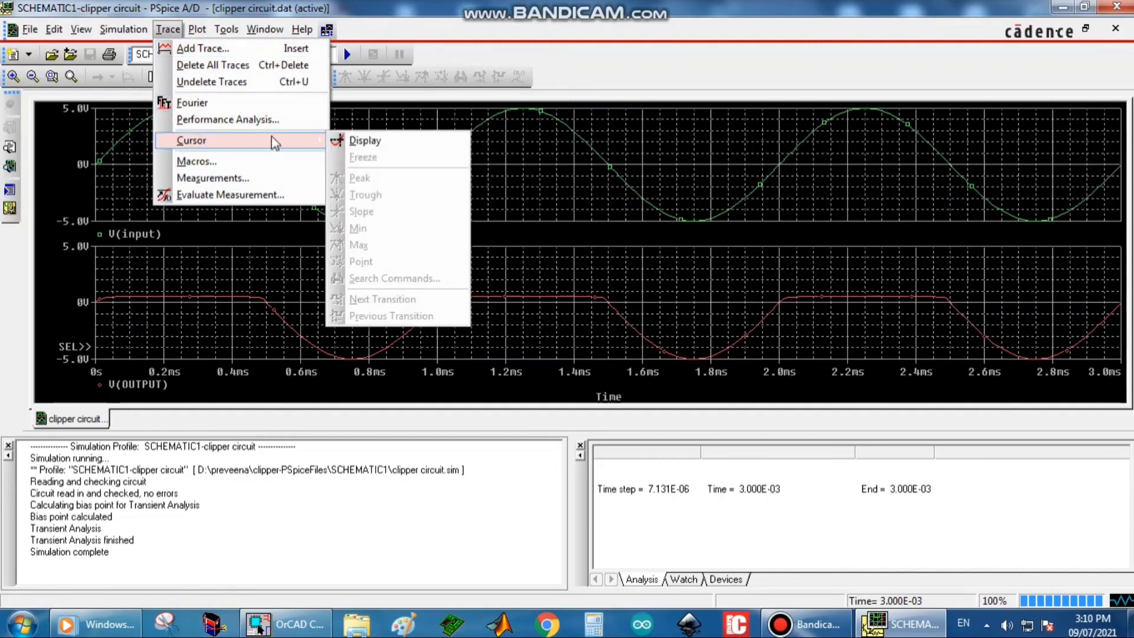
{"action": "left_click", "coordinate": [363, 141]}
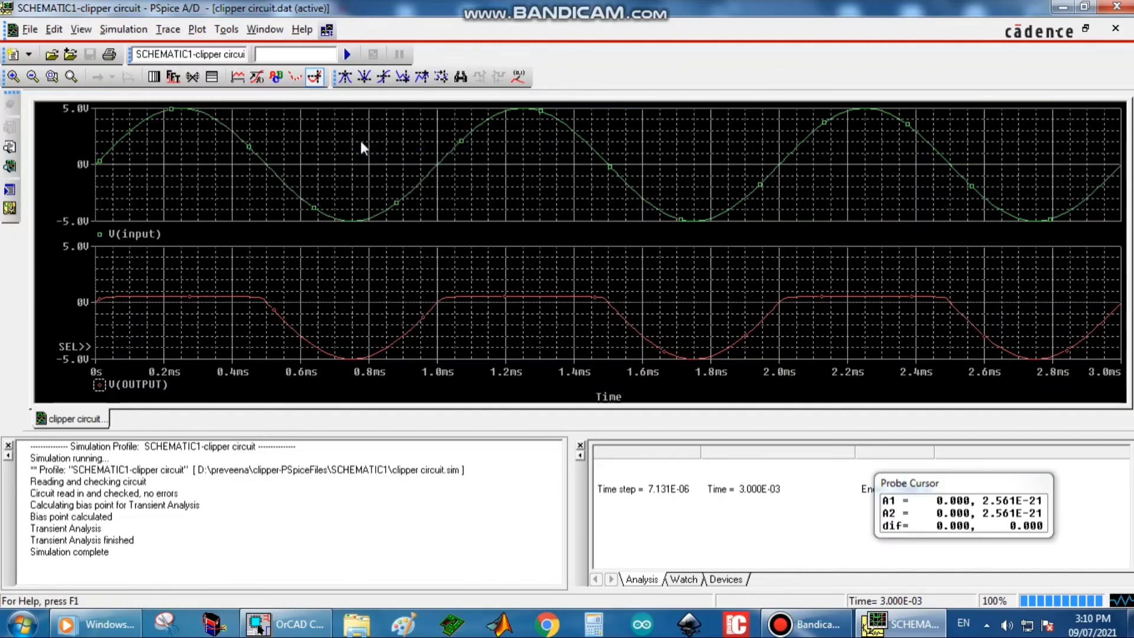
{"action": "left_click", "coordinate": [195, 299]}
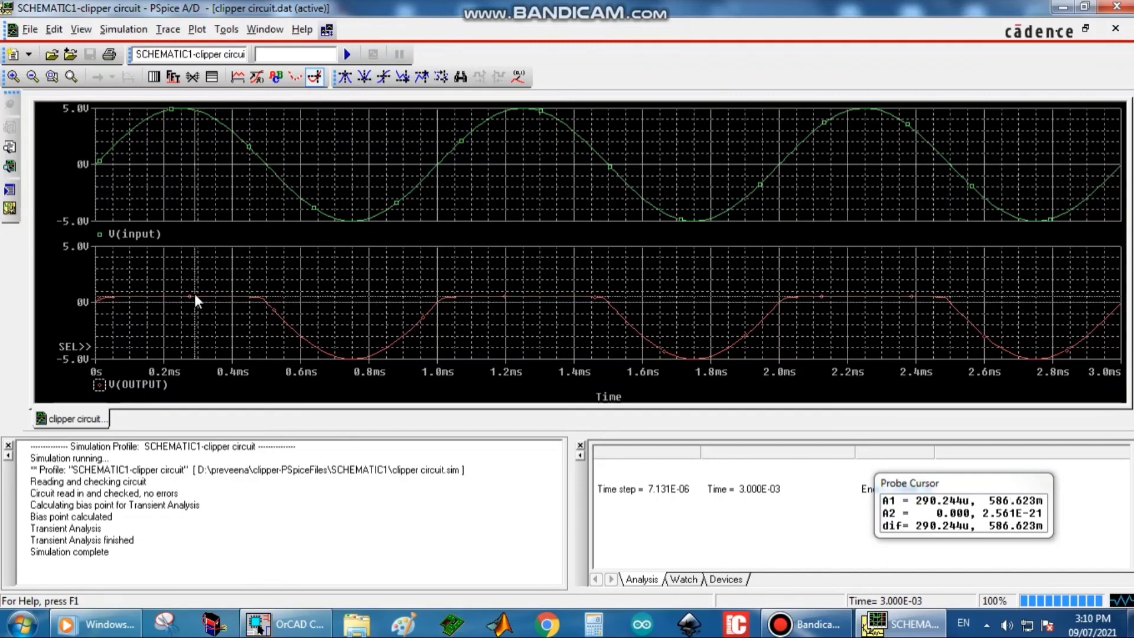
{"action": "left_click", "coordinate": [518, 77]}
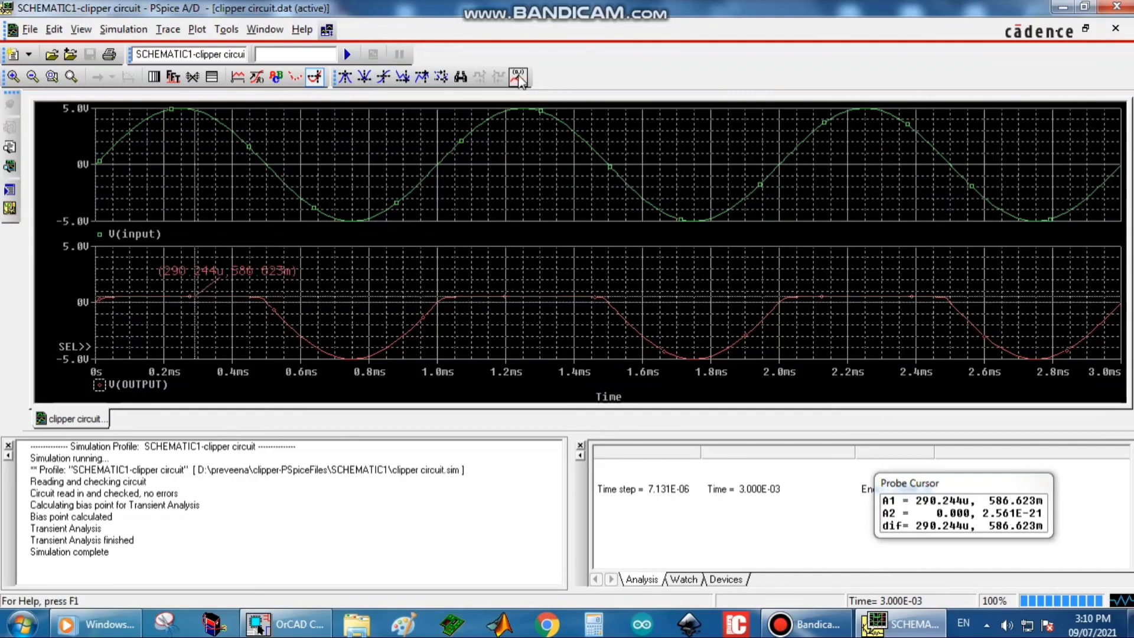